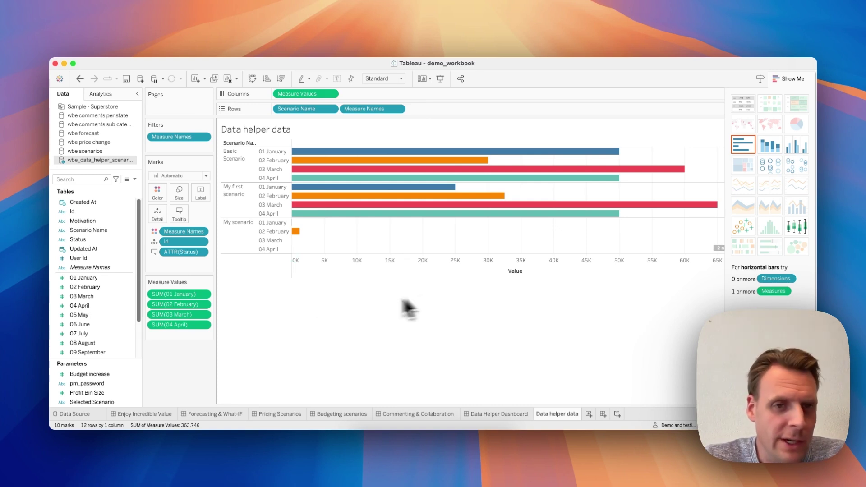
Start a new Data Correction schema on the WBE Trial db connection and reach table selection.
left_click(364, 435)
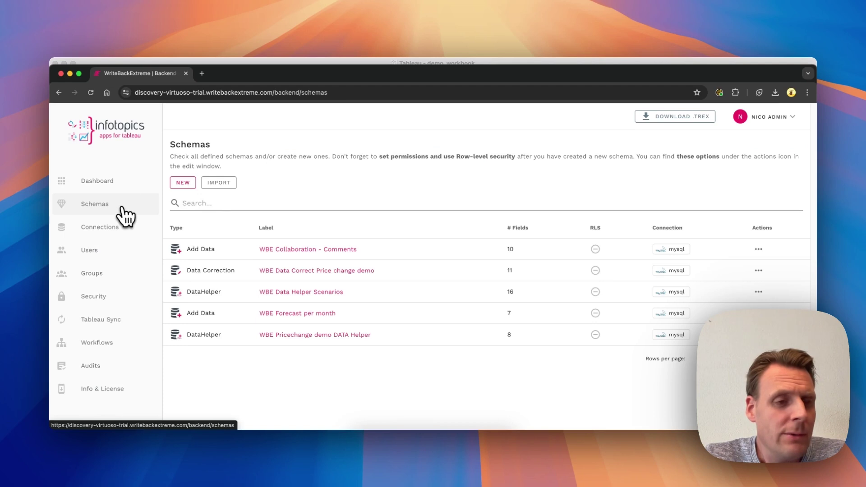
left_click(191, 183)
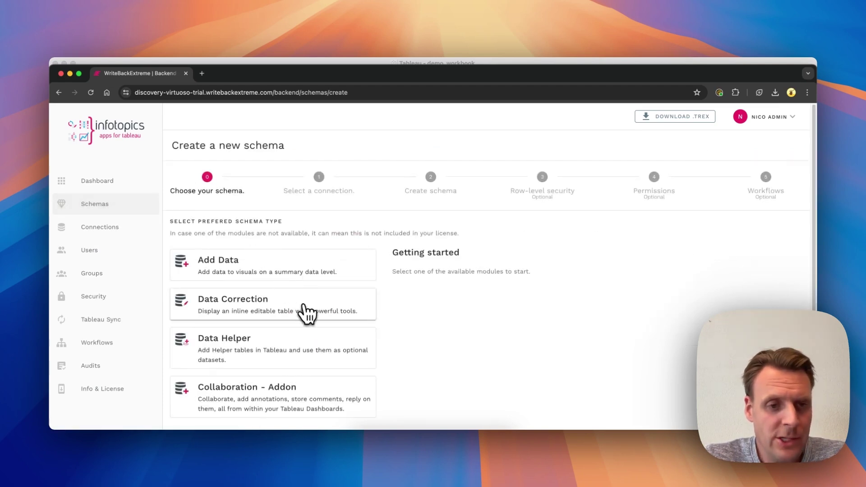
left_click(306, 311)
scroll(474, 270, "down", 3)
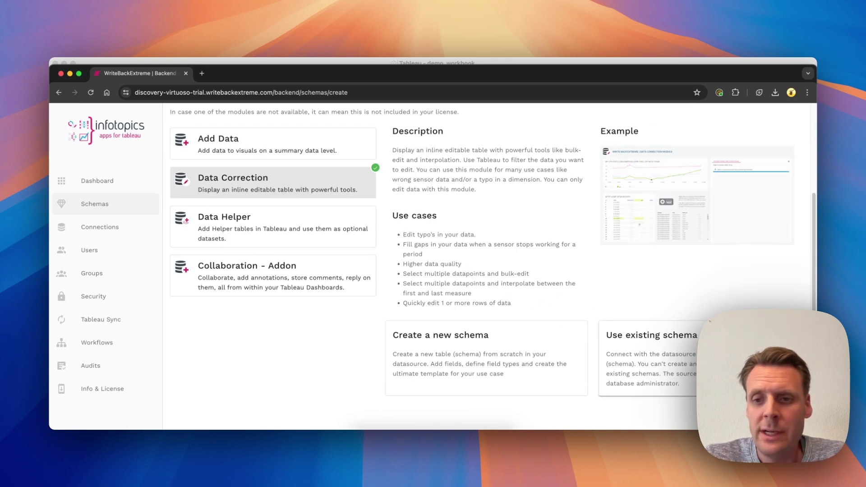
left_click(654, 359)
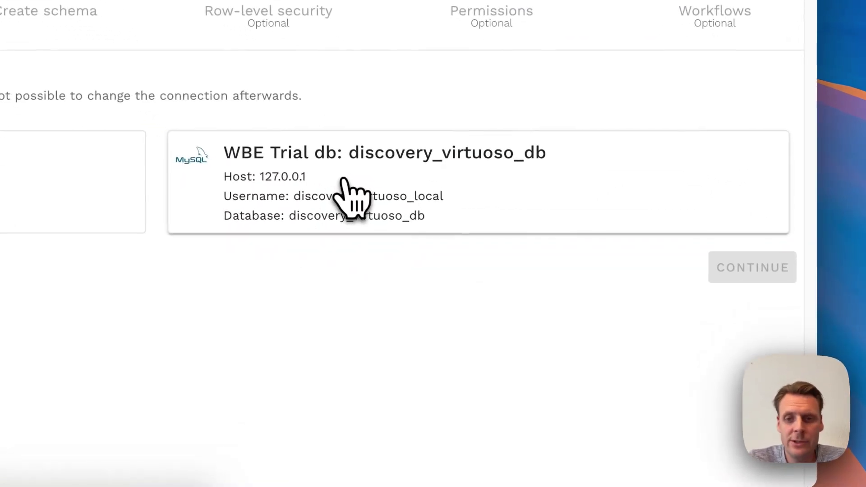
left_click(579, 276)
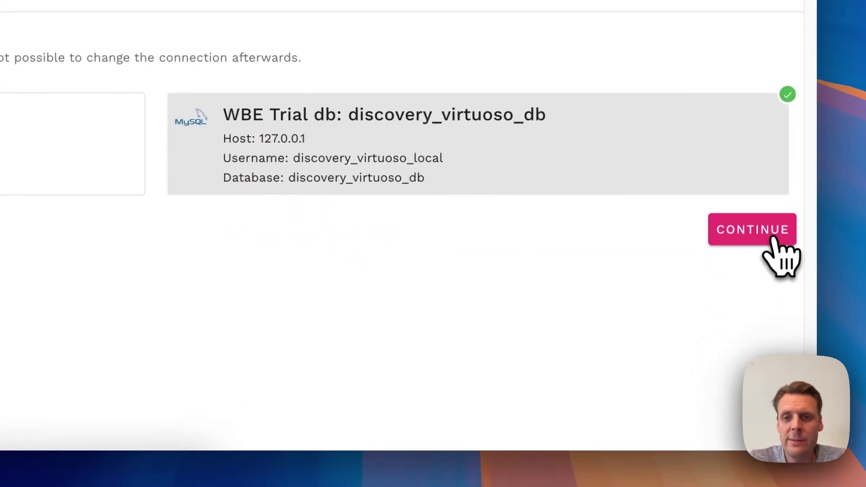
left_click(775, 239)
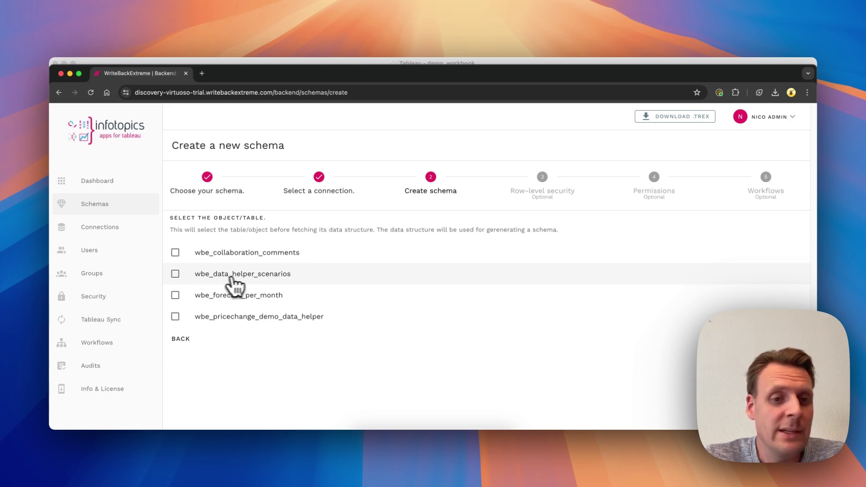
Create the schema from the wbe_data_helper_scenarios table after reviewing its fields, then return to Schemas.
left_click(266, 277)
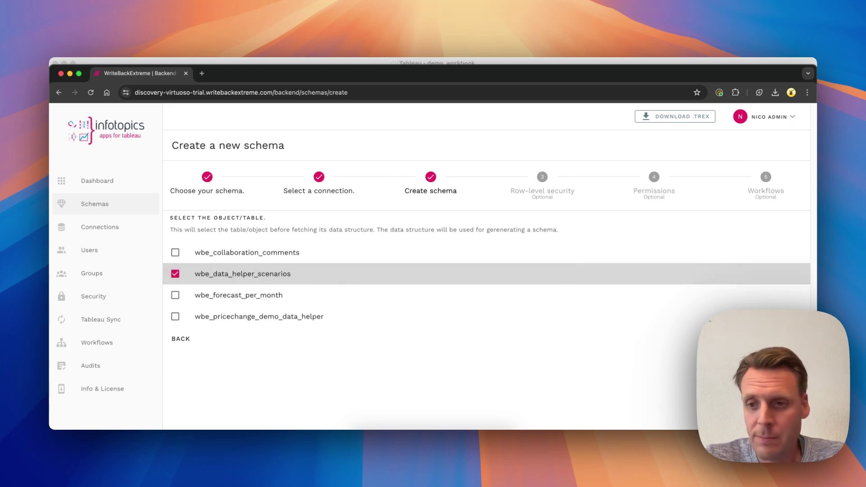
left_click(228, 222)
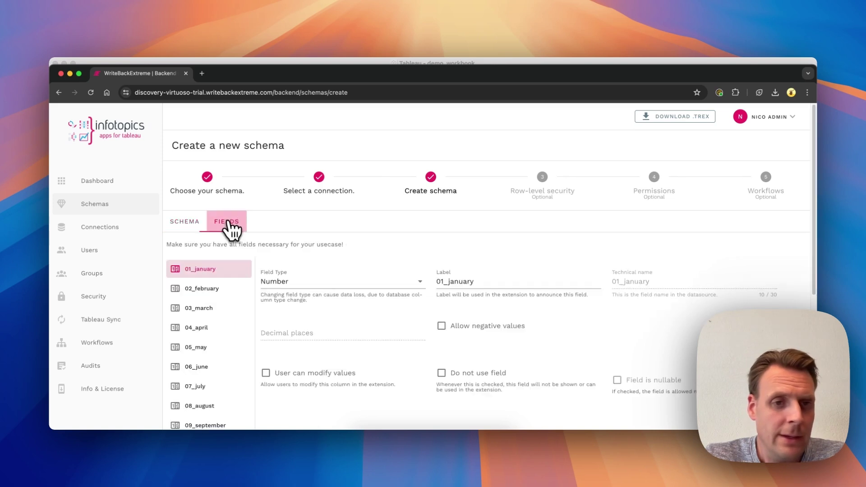
scroll(243, 293, "down", 5)
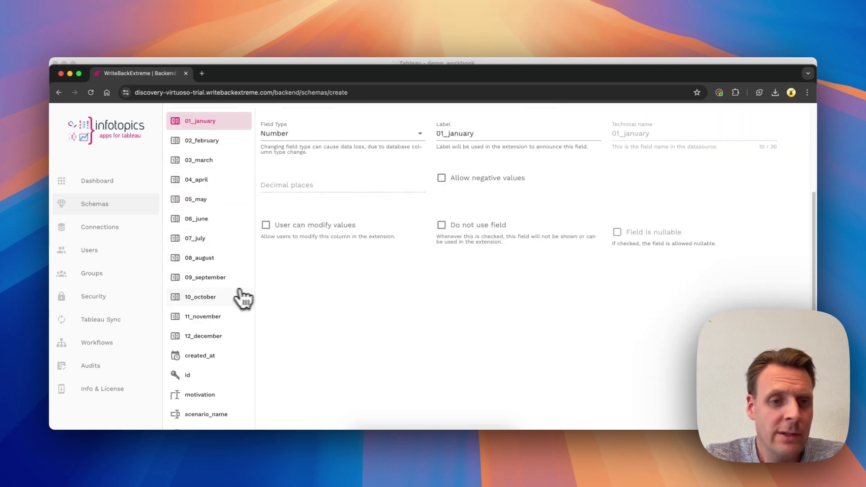
scroll(441, 305, "down", 3)
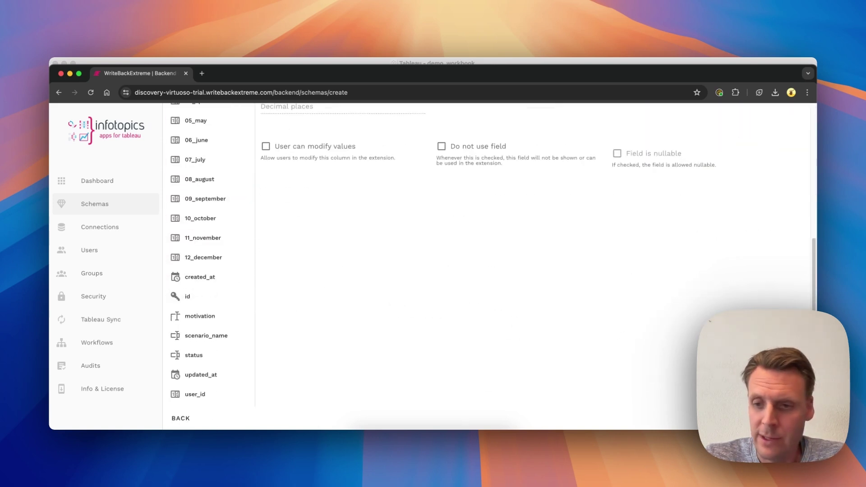
left_click(780, 418)
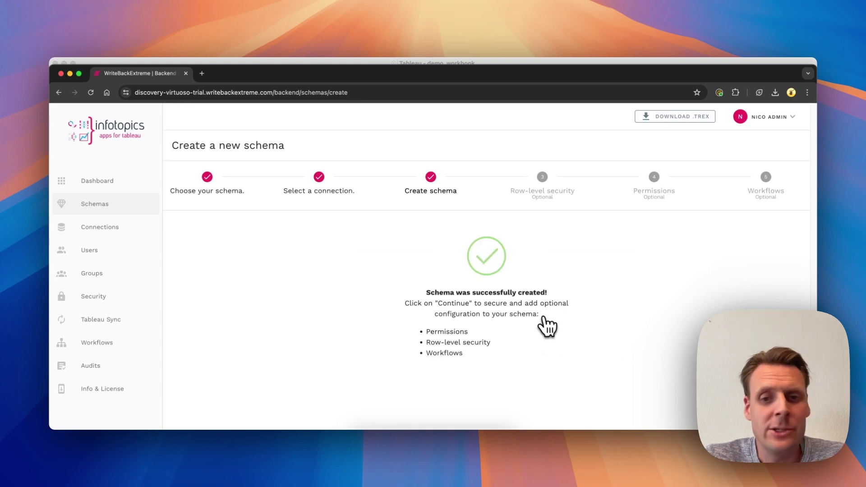
left_click(114, 210)
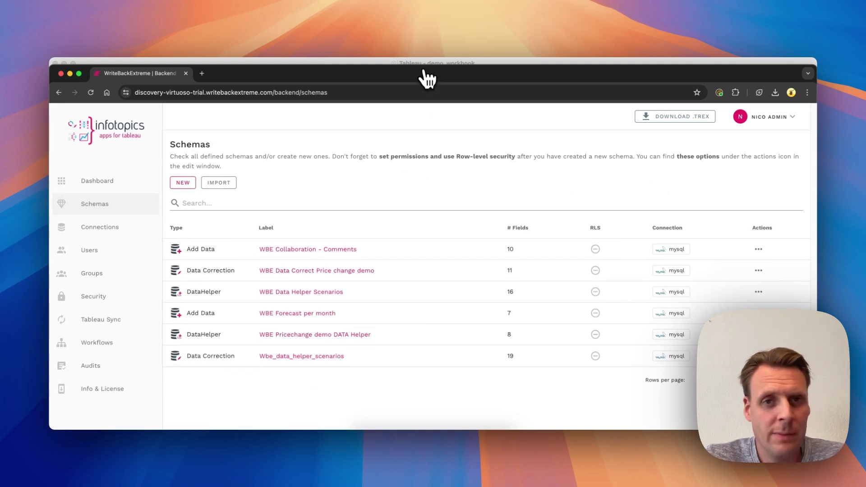
Create a new dashboard containing the Data helper data chart.
left_click(353, 63)
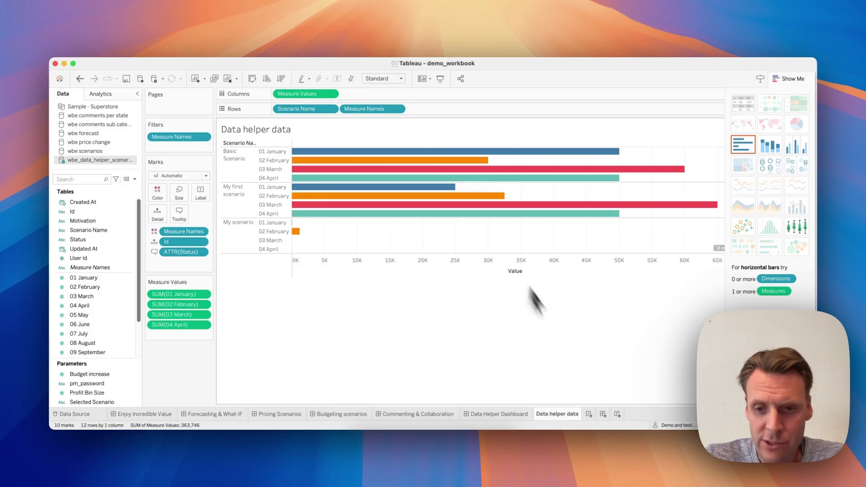
left_click(602, 414)
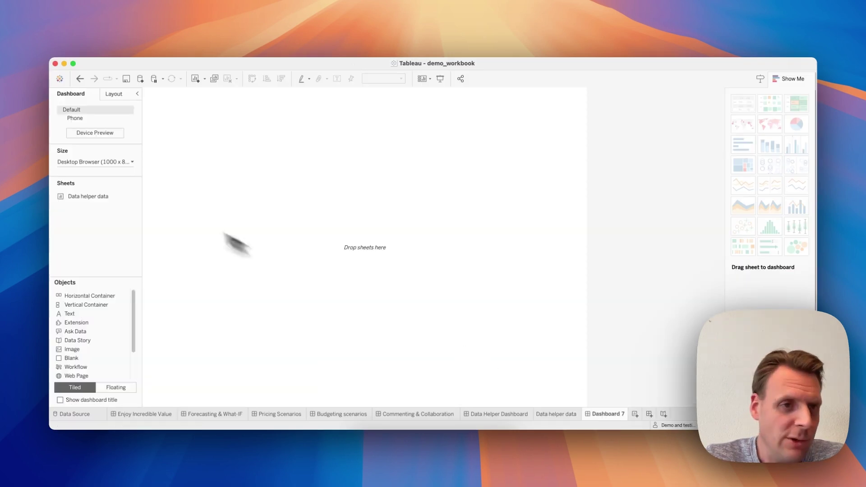
mouse_move(92, 194)
left_click_drag(83, 196, 274, 171)
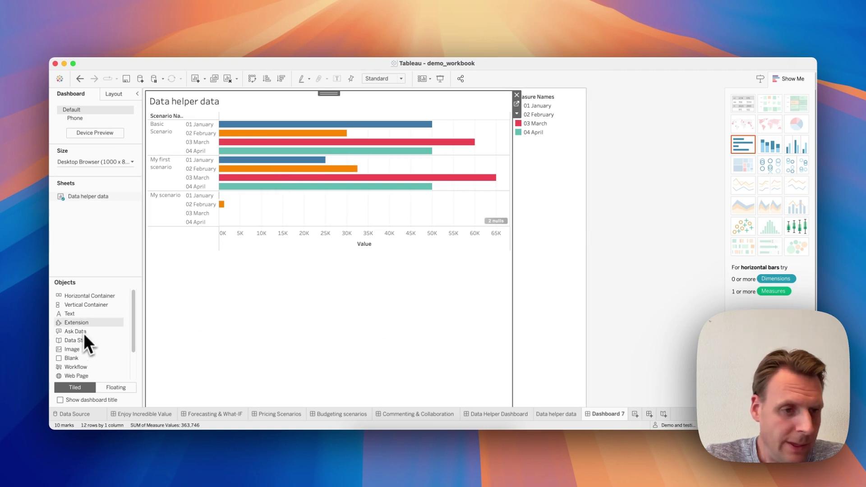
Add an extension below the chart, loading writeback-extreme.trex from the Downloads folder.
left_click_drag(77, 322, 325, 295)
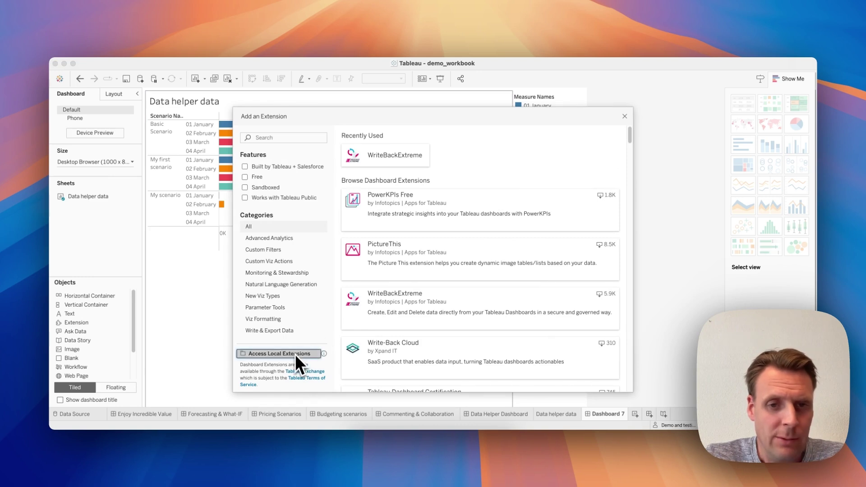
left_click(295, 353)
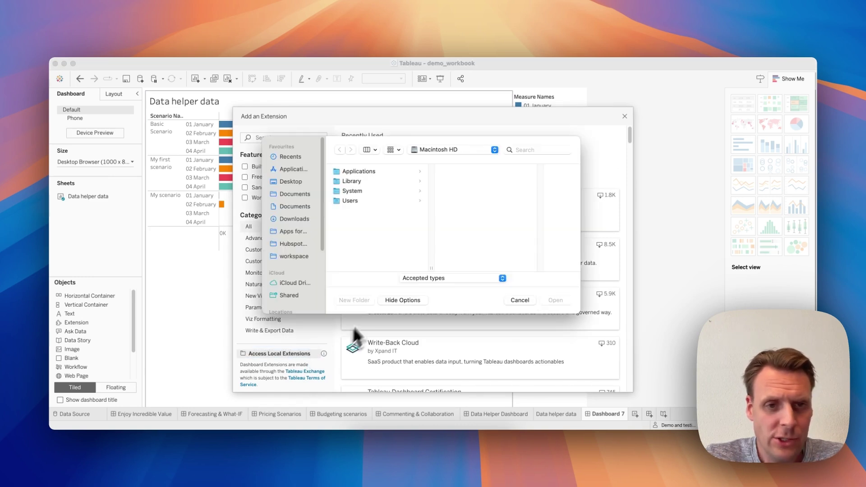
left_click(295, 219)
left_click(383, 191)
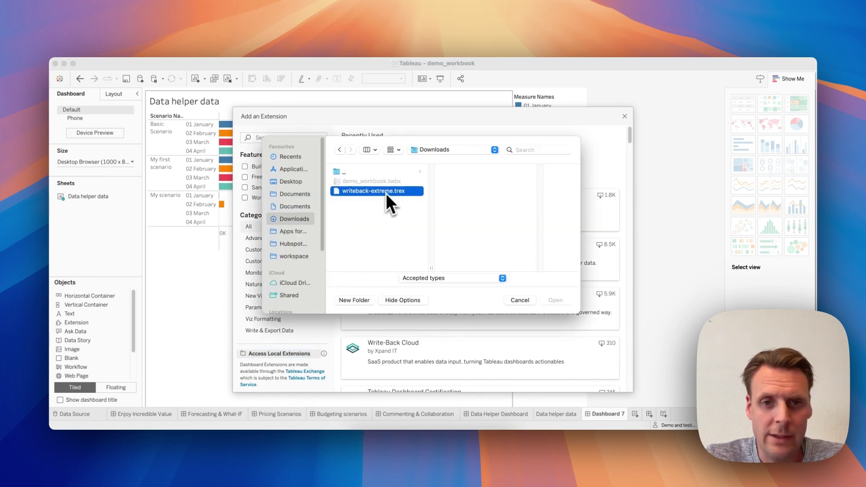
left_click(549, 300)
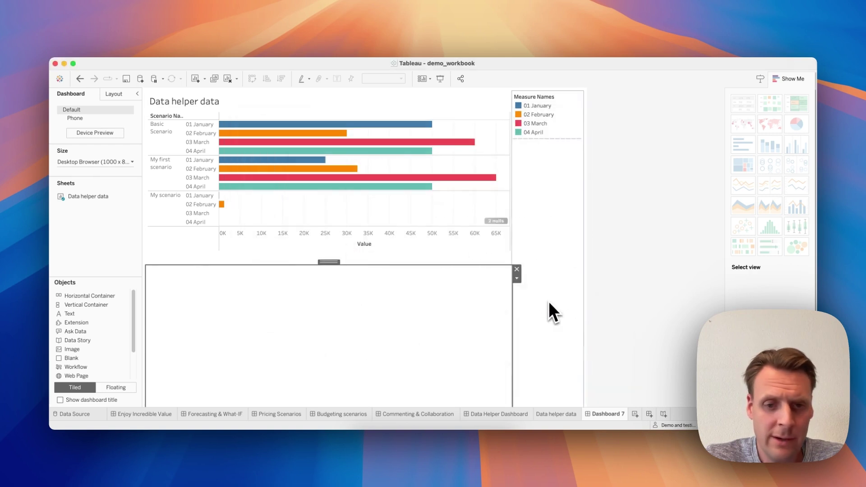
left_click(365, 436)
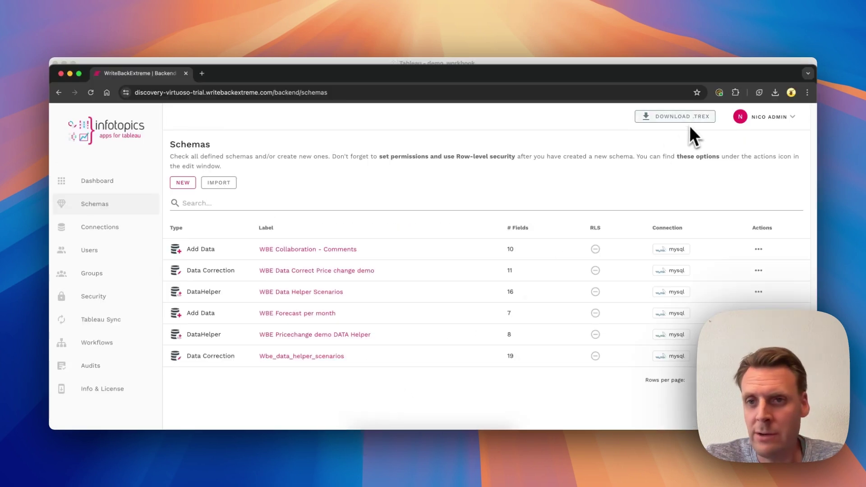
Allow the WriteBackExtreme extension to run on Dashboard 7.
left_click(438, 438)
left_click(550, 296)
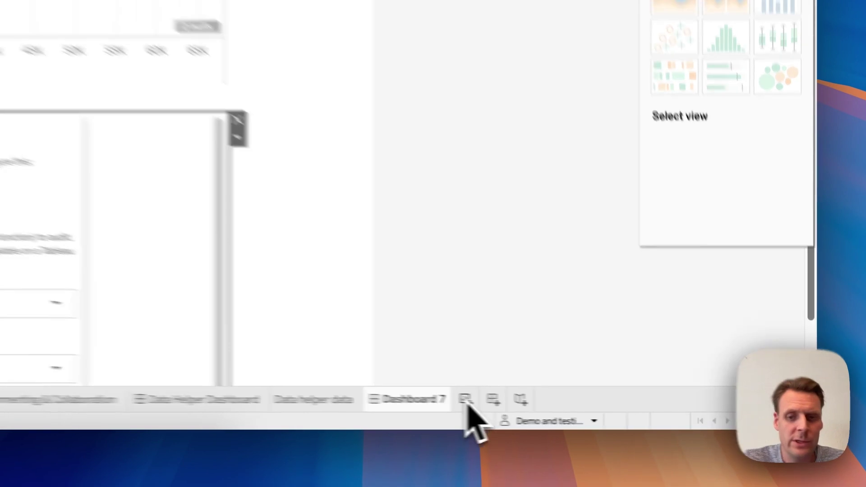
left_click(452, 397)
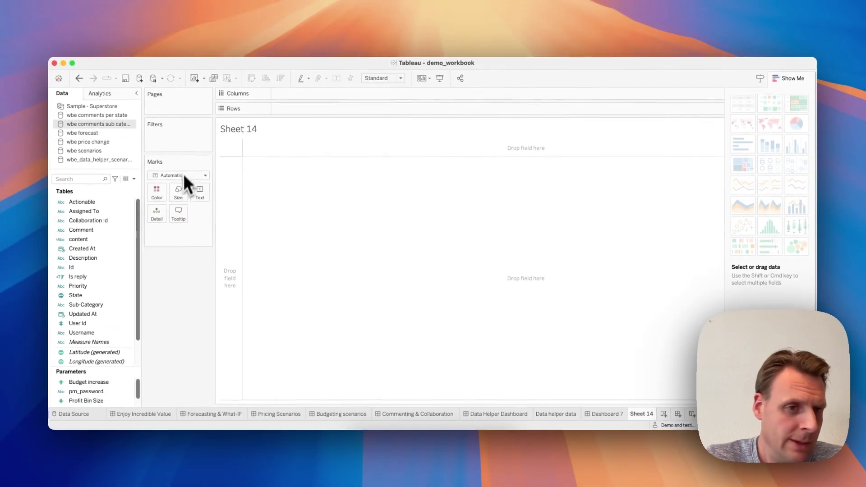
Create a 'username' calculated field with formula username() and place it on the Marks card.
left_click(132, 210)
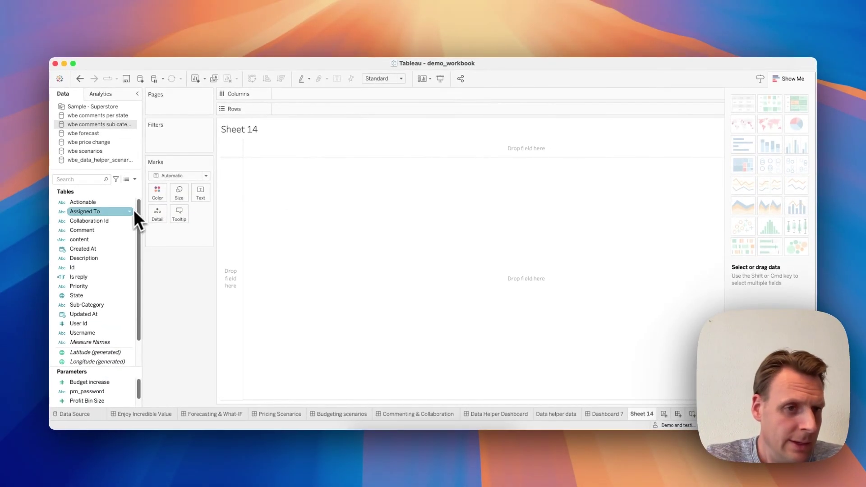
left_click(134, 179)
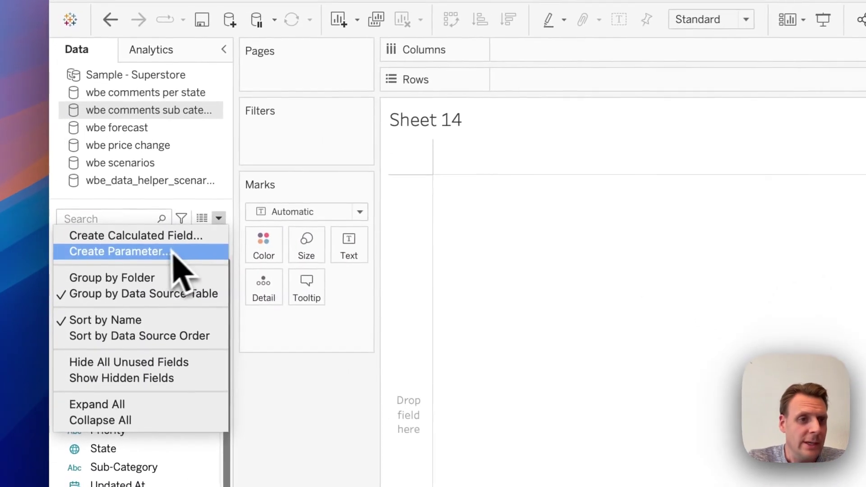
left_click(101, 187)
type("username")
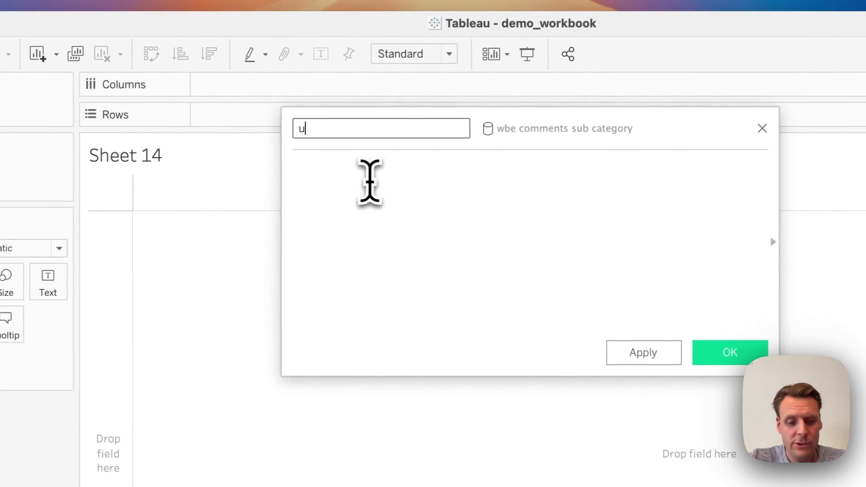
left_click(367, 182)
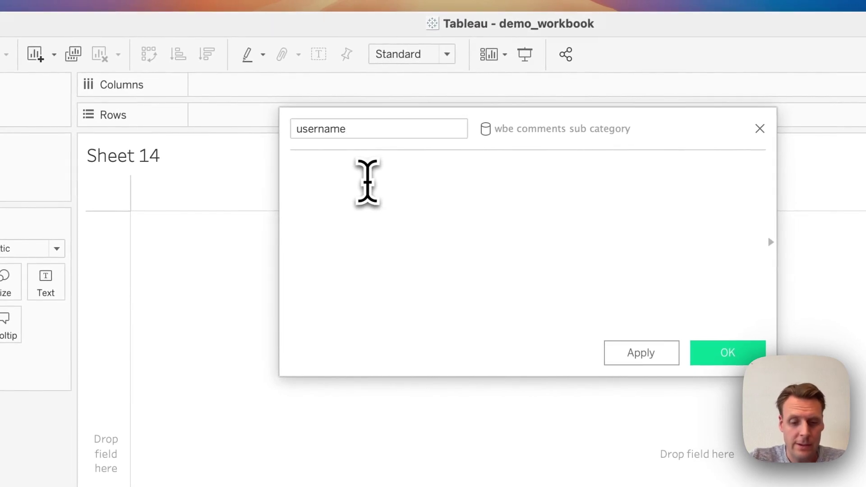
type("username()")
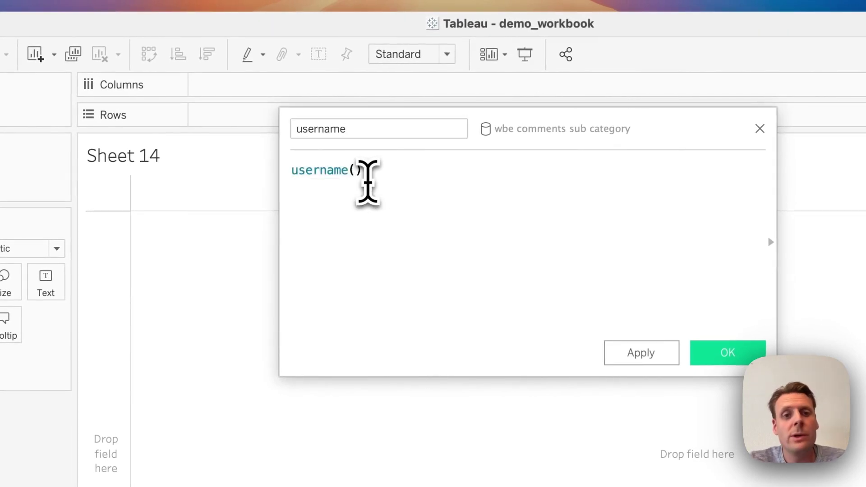
left_click(757, 354)
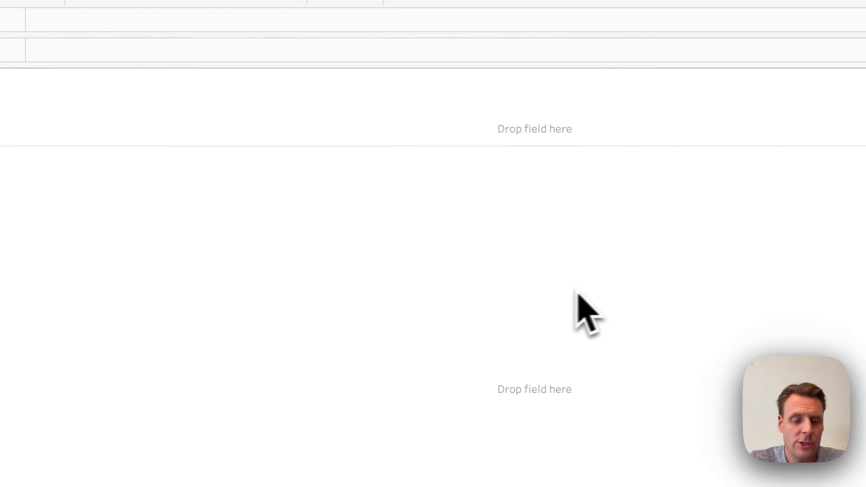
left_click_drag(135, 374, 261, 137)
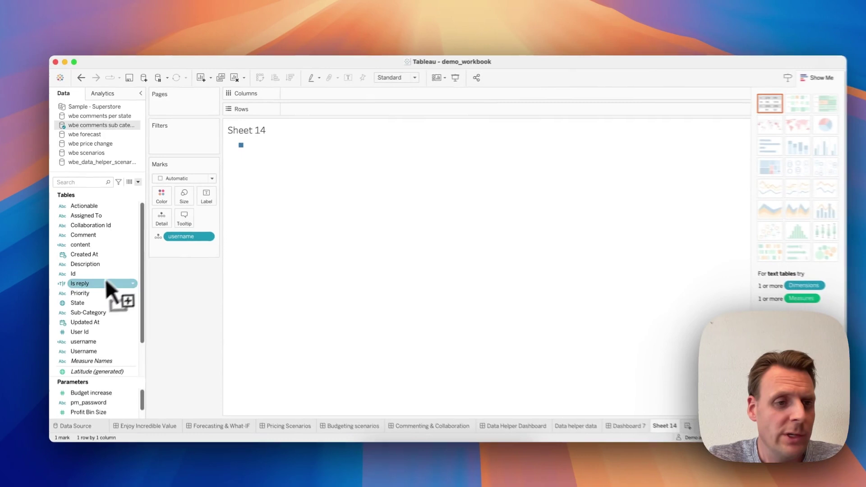
left_click_drag(93, 315, 159, 217)
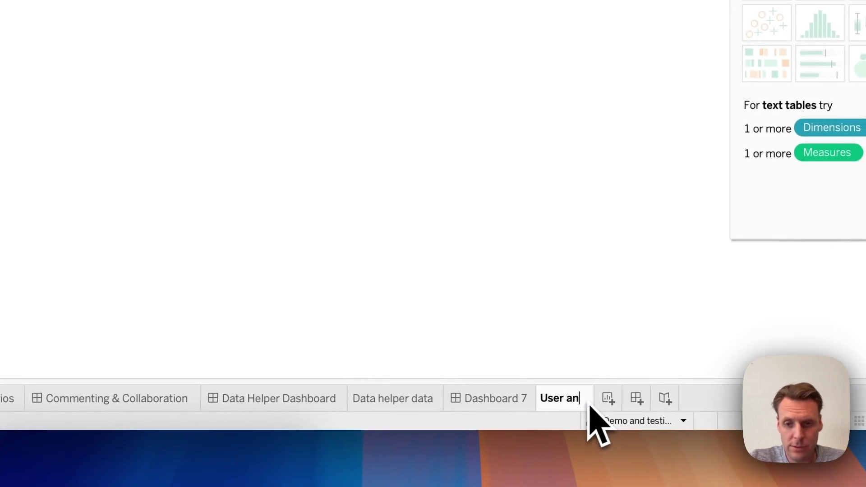
Rename the sheet to 'User name' and place it on Dashboard 7.
type("name")
key("Return")
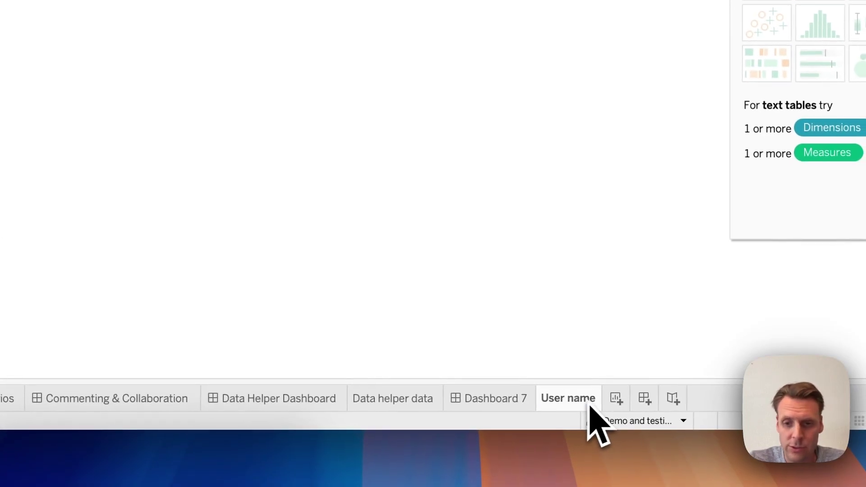
left_click(478, 403)
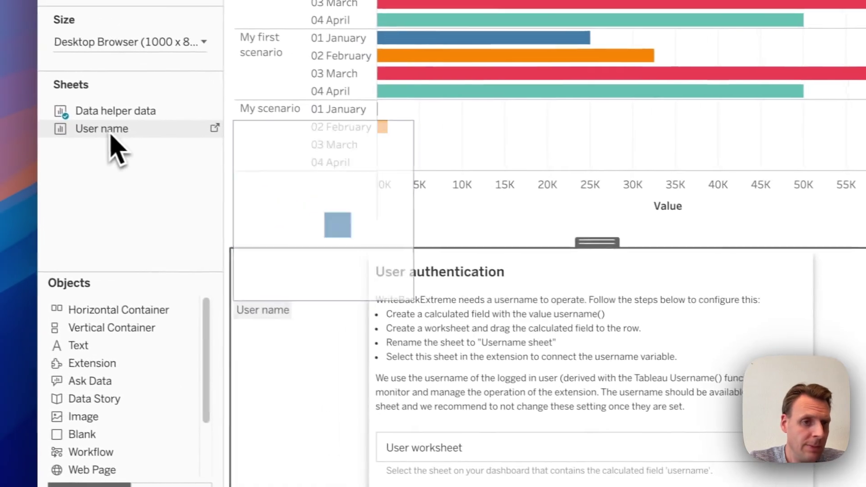
left_click_drag(116, 149, 288, 171)
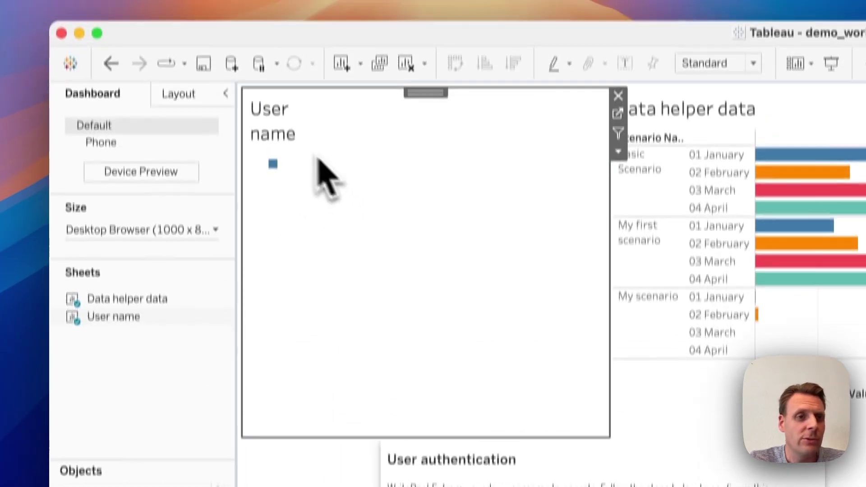
Make the User name tile floating at position 0,0 with width and height 1.
left_click(179, 94)
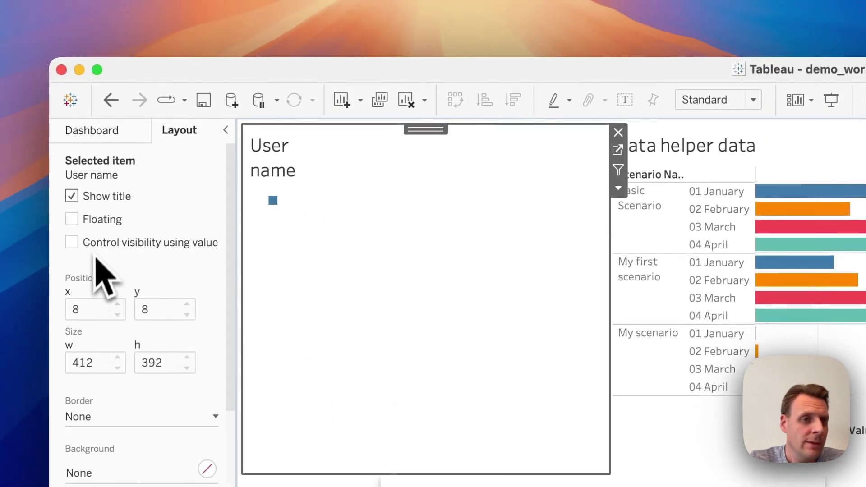
left_click(71, 219)
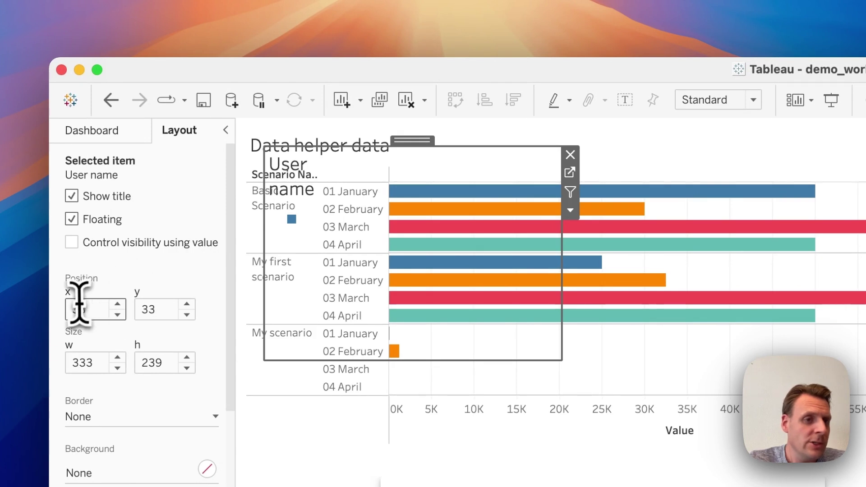
type("0")
key("Tab")
type("0")
key("Tab")
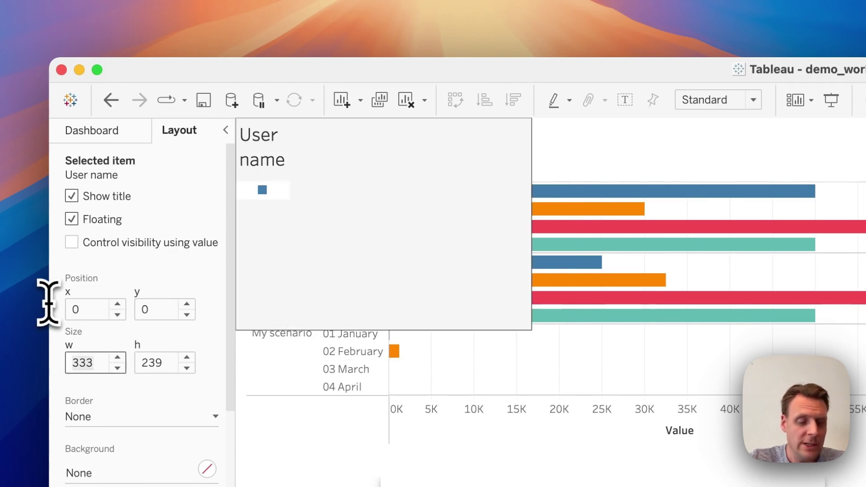
type("1")
key("Tab")
type("1")
key("Tab")
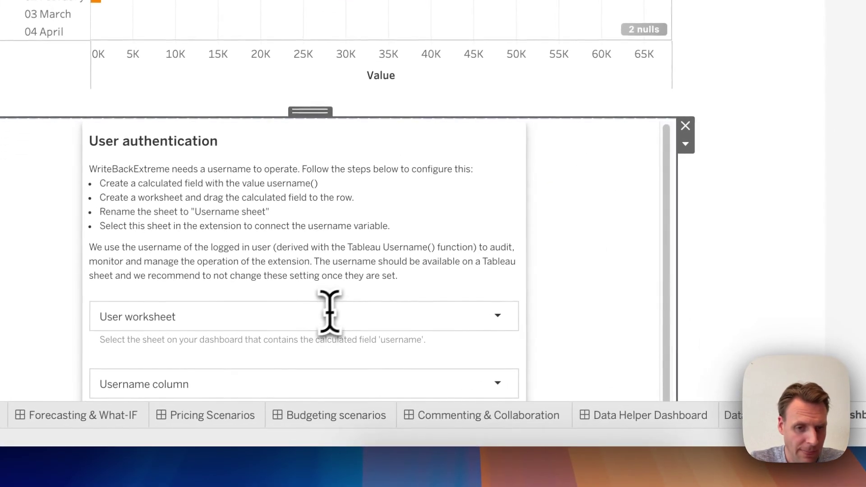
Set authentication to the User name sheet's username column, enter the account password, and log in.
left_click(331, 366)
left_click(199, 334)
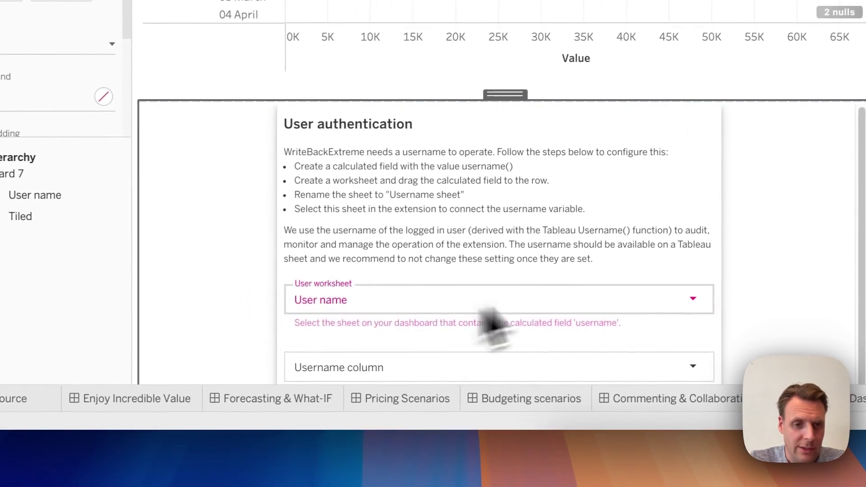
left_click(597, 362)
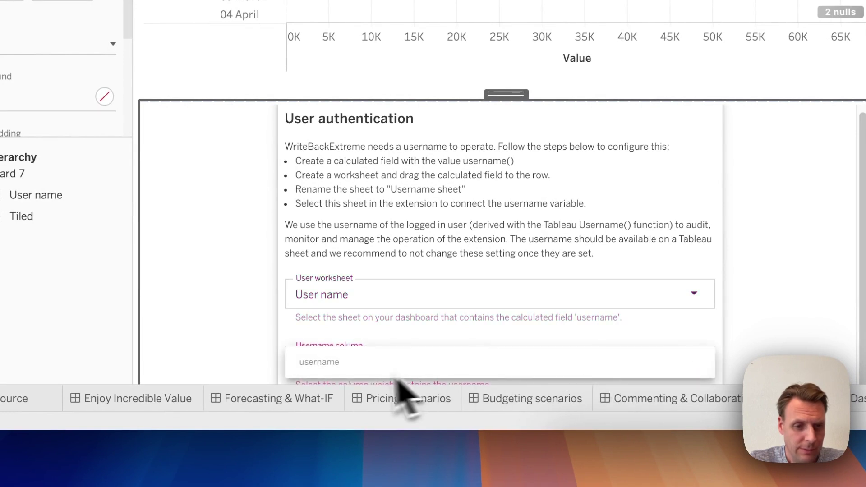
left_click(356, 370)
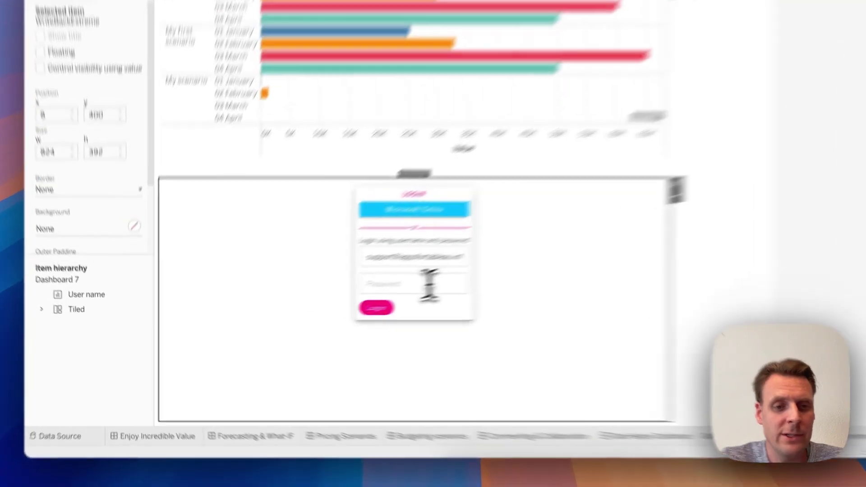
left_click(339, 305)
type("•••••")
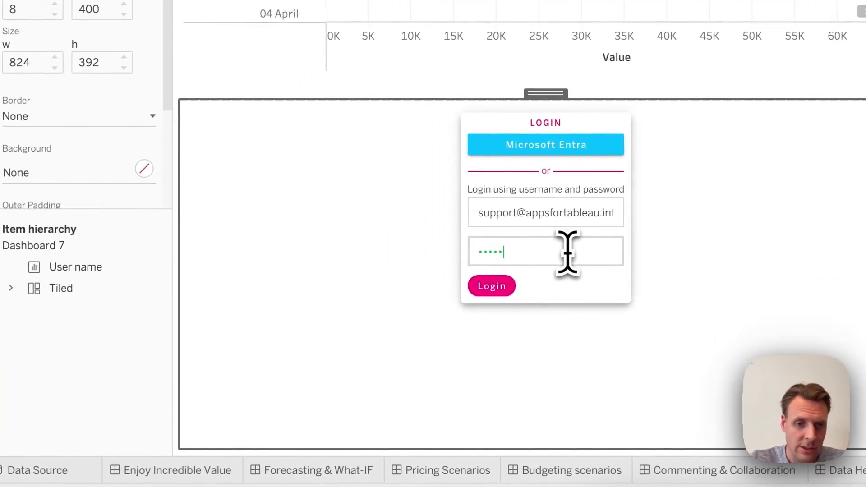
left_click(507, 291)
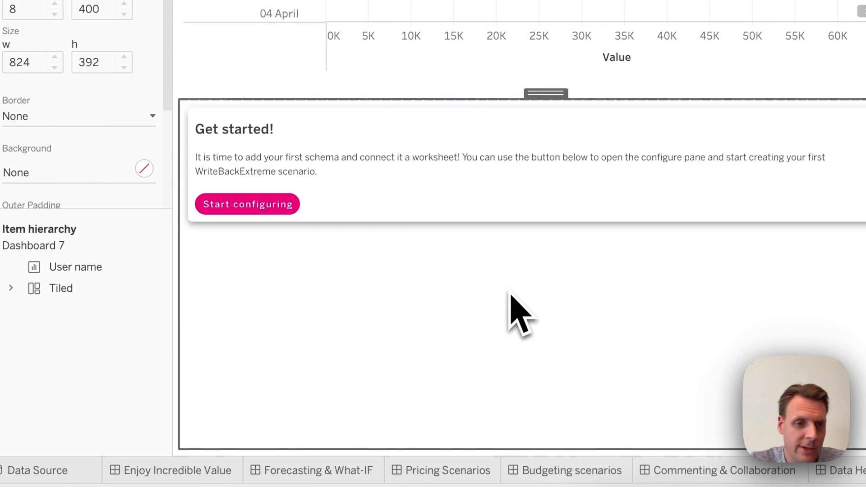
Add a Data correction schema using Wbe_data_helper_scenarios on the Data helper data sheet, matching Id to id.
left_click(280, 207)
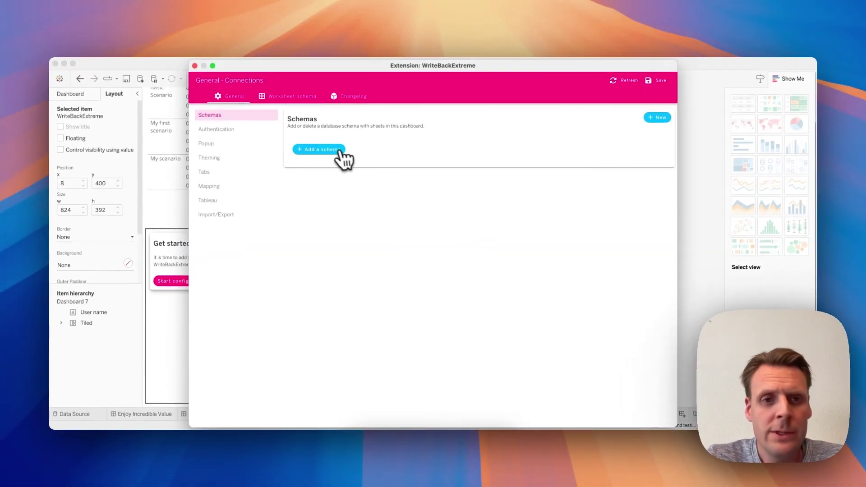
left_click(334, 152)
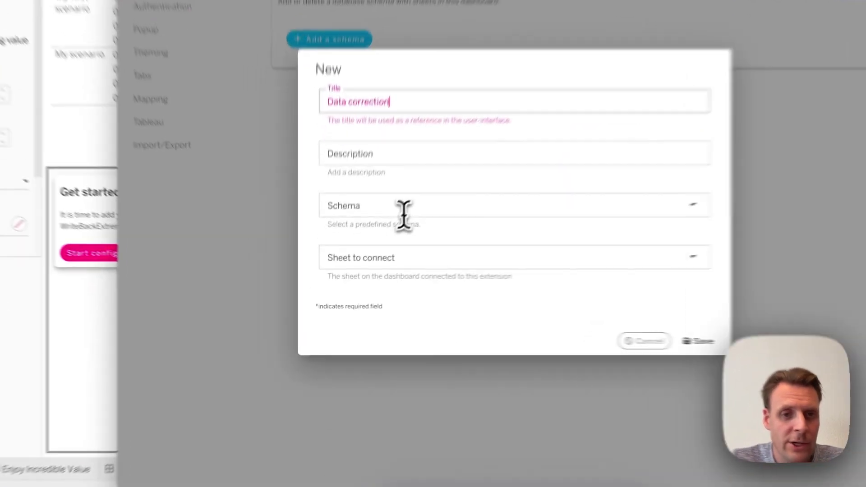
left_click(365, 253)
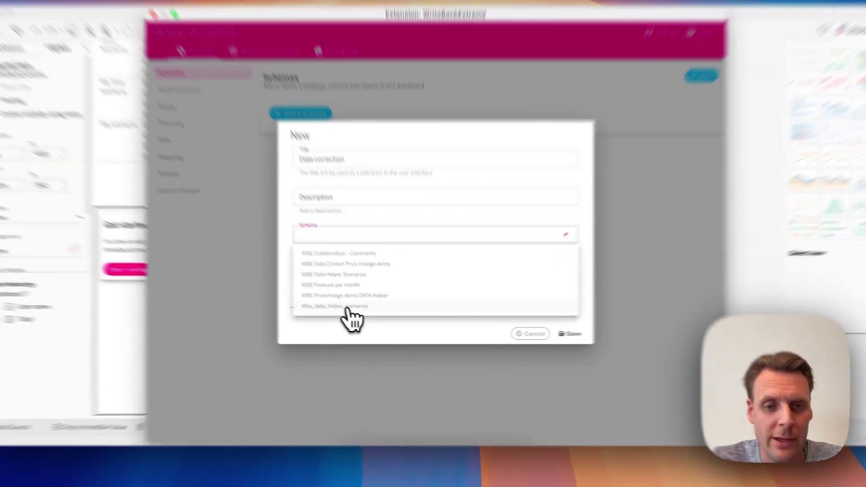
left_click(359, 312)
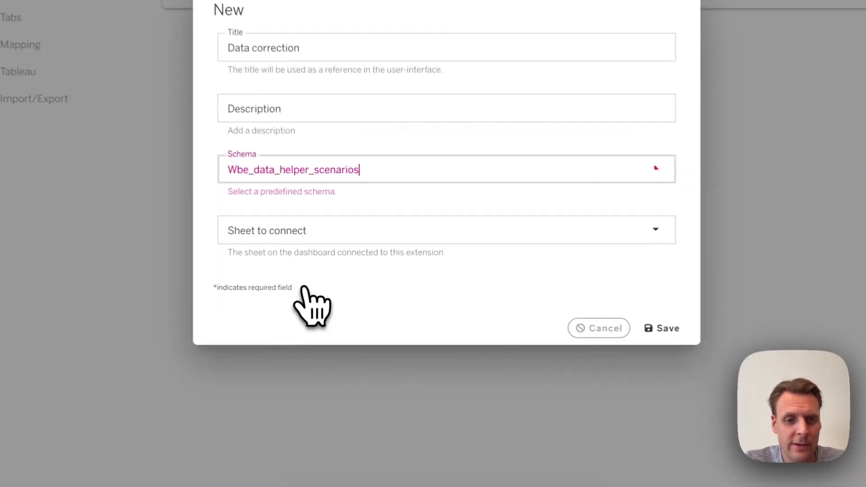
left_click(354, 283)
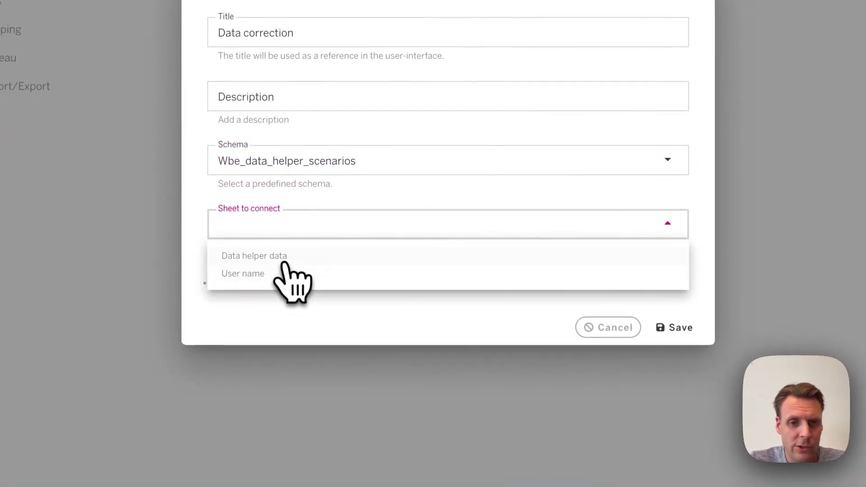
left_click(259, 258)
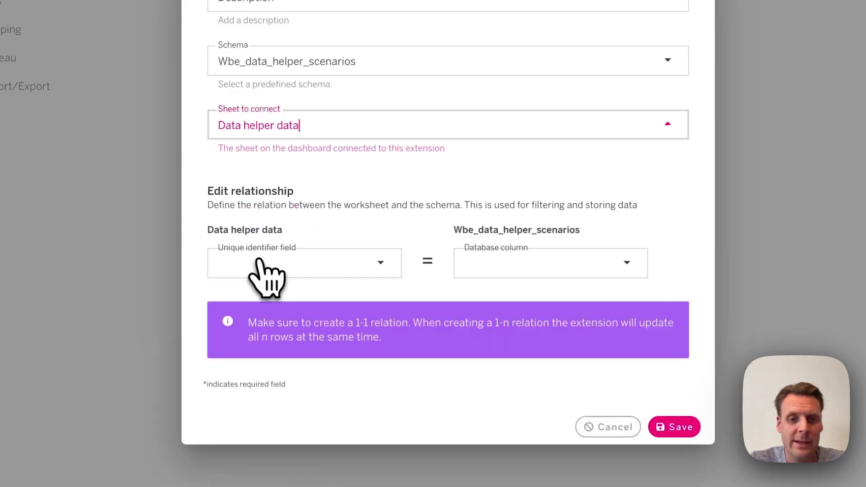
left_click(305, 265)
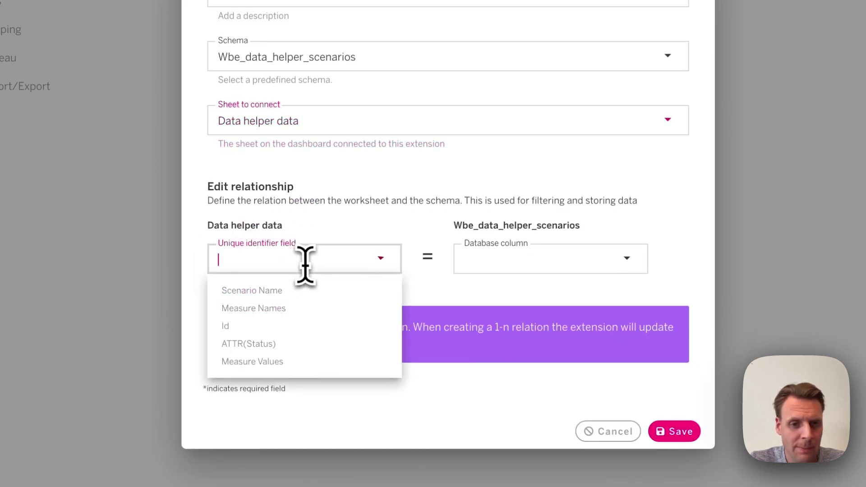
left_click(258, 330)
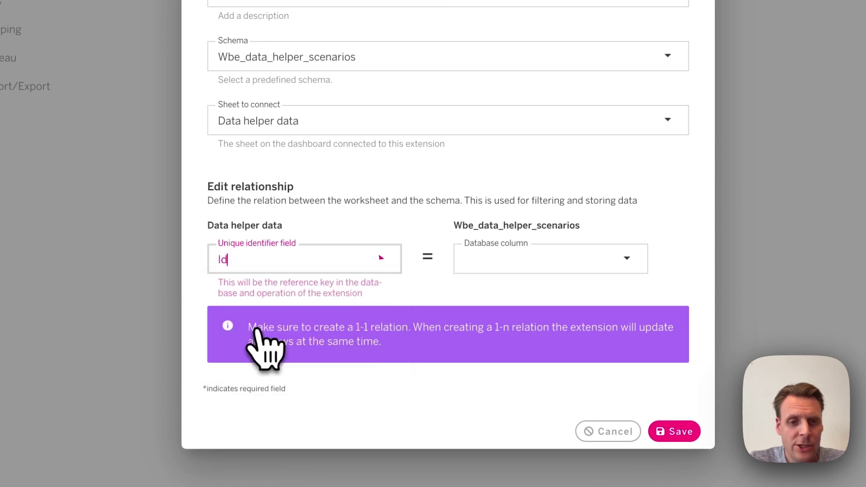
left_click(508, 264)
left_click(490, 220)
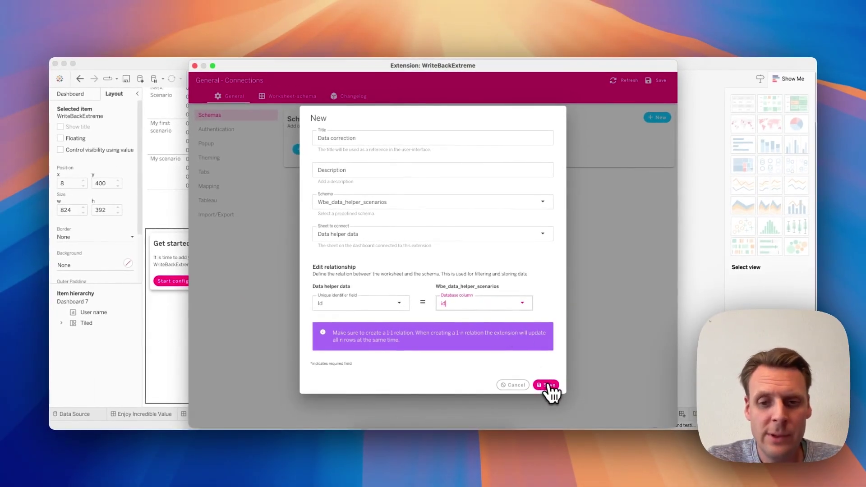
left_click(545, 385)
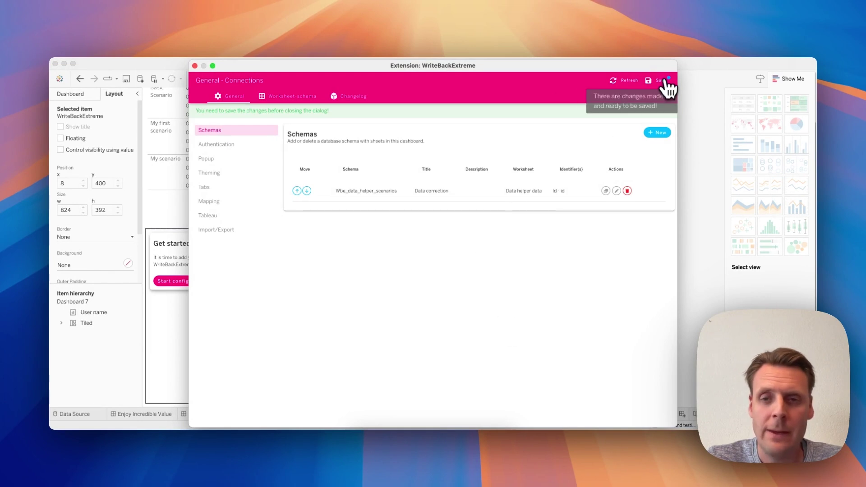
Save the configuration, reload the extension, and select Basic Scenario to show its editable values.
left_click(662, 81)
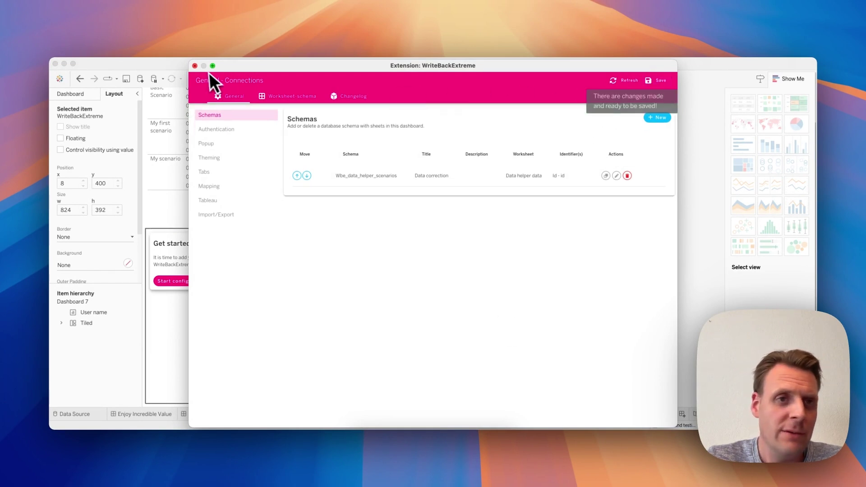
left_click(195, 66)
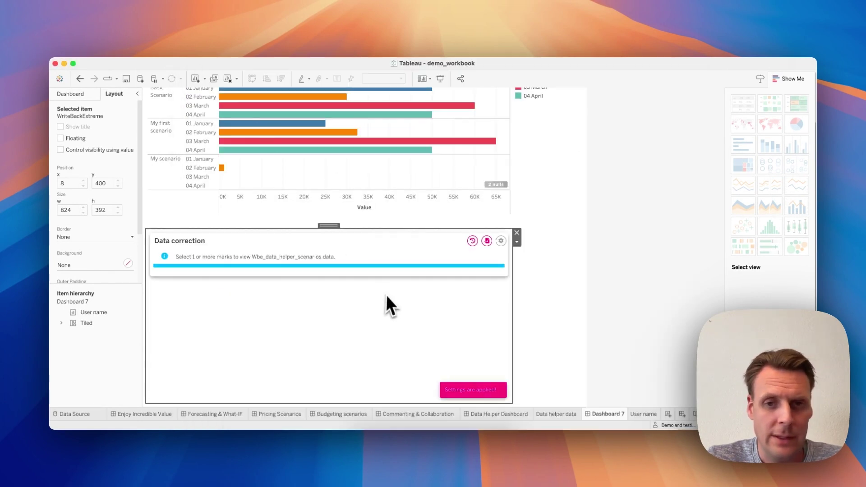
left_click(517, 241)
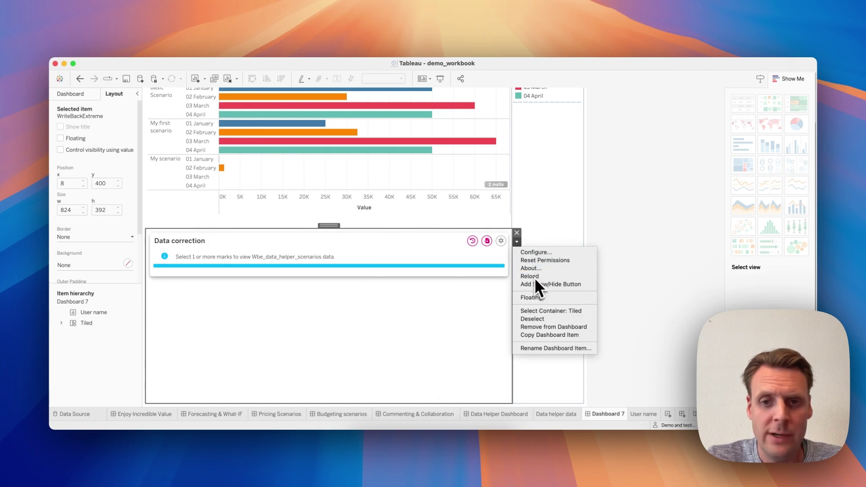
left_click(534, 277)
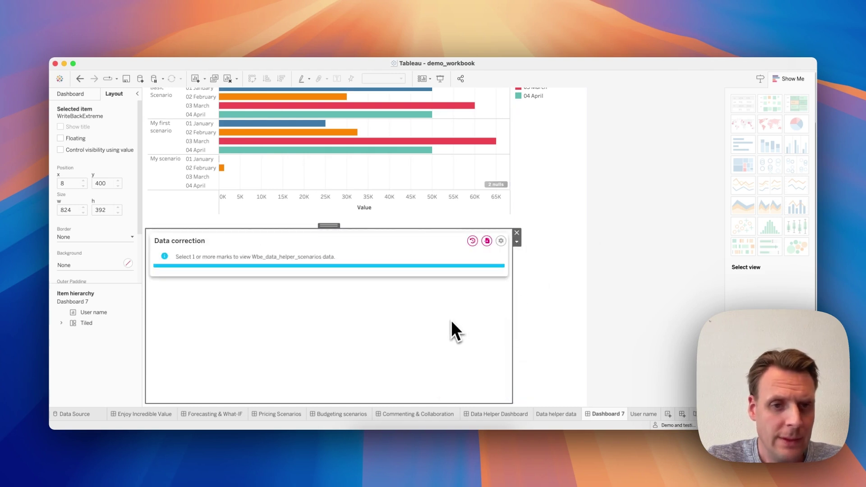
left_click(166, 104)
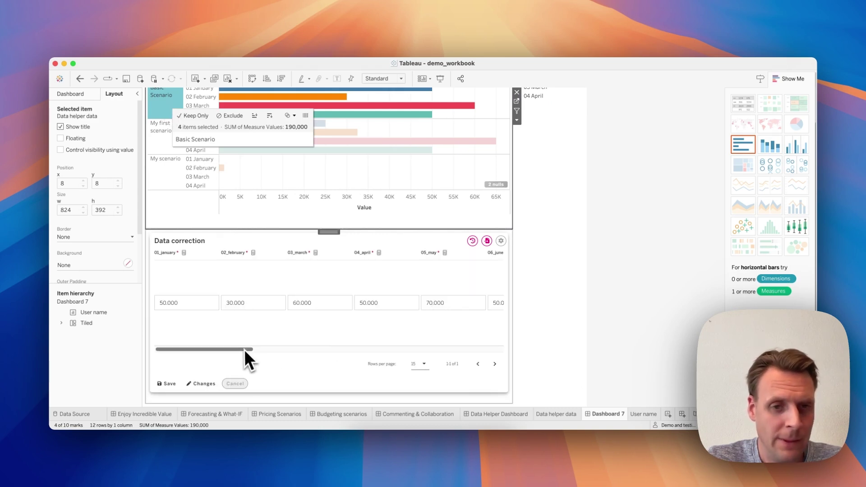
left_click_drag(243, 349, 213, 351)
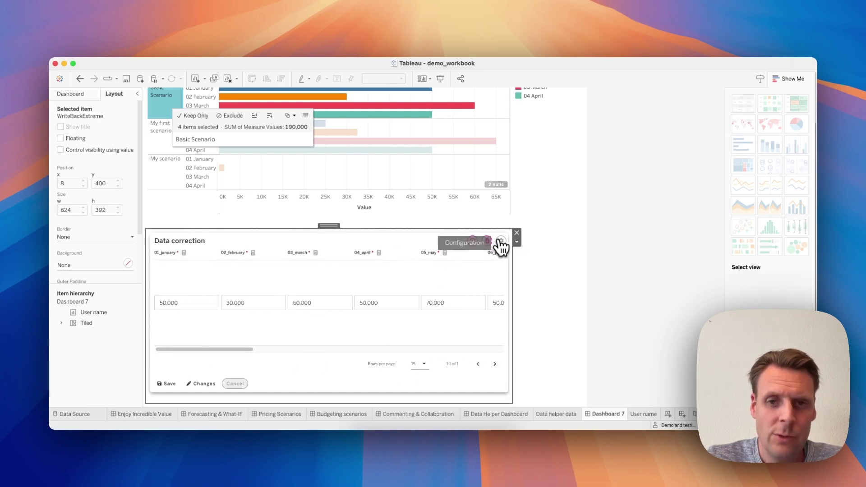
left_click(501, 241)
In the form builder, make the 03_march through 12_december fields no longer required.
left_click(343, 302)
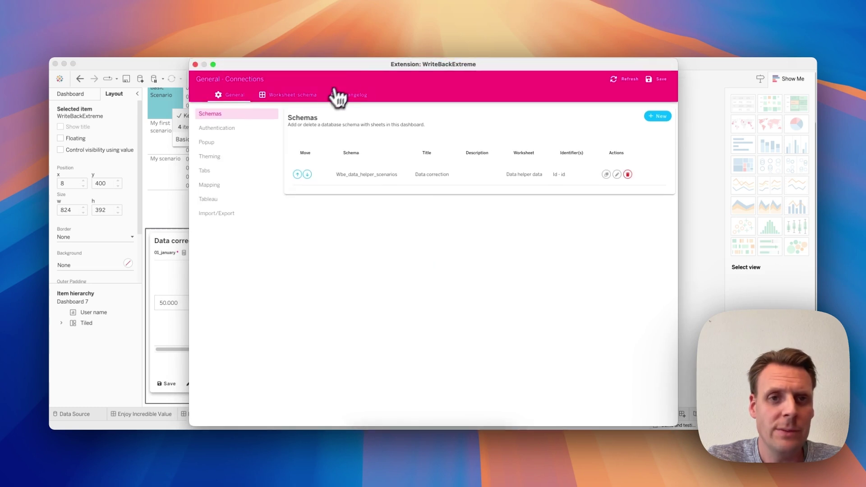
left_click(292, 96)
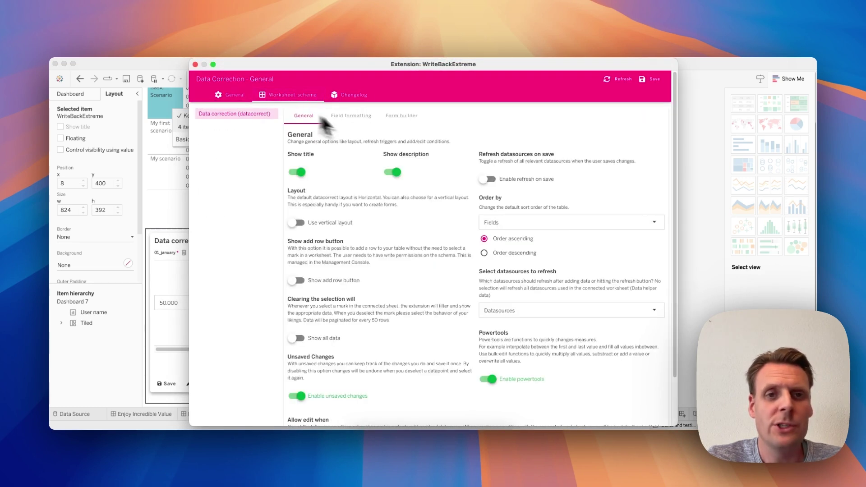
left_click(400, 121)
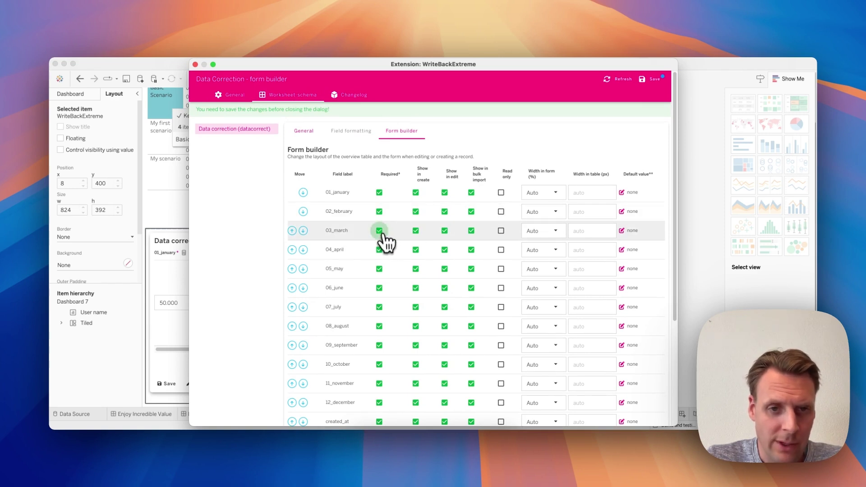
left_click(379, 230)
left_click(379, 249)
left_click(379, 268)
left_click(378, 288)
left_click(379, 307)
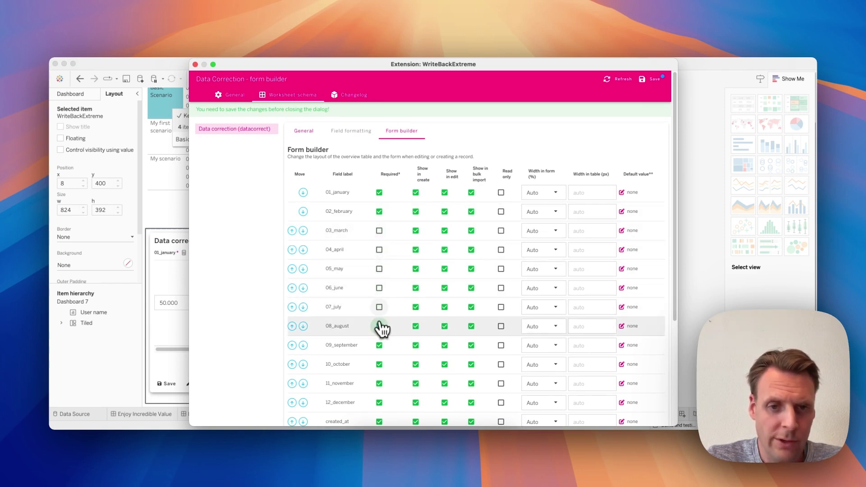
left_click(379, 326)
left_click(378, 345)
left_click(378, 364)
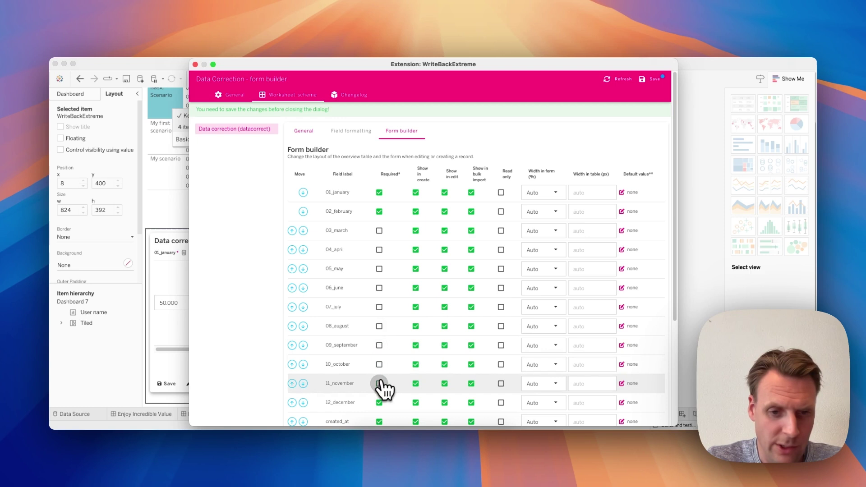
left_click(379, 402)
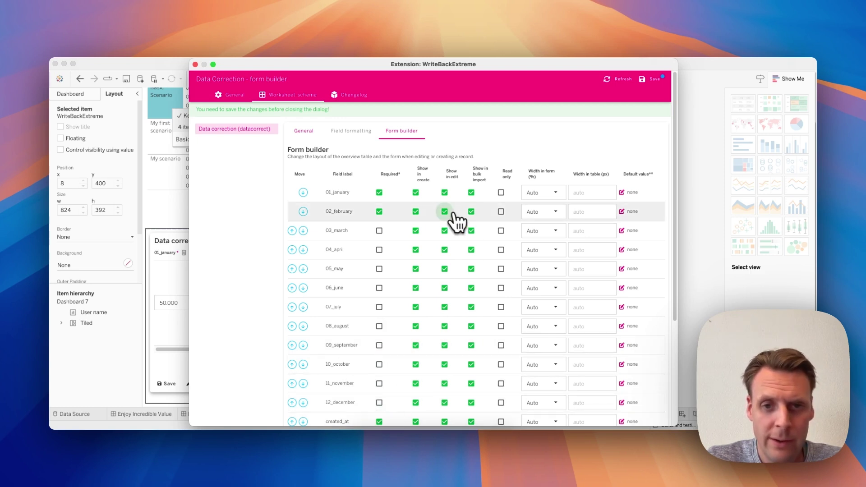
Hide 03_march through 12_december from the create and edit forms, then save and apply.
left_click(446, 231)
left_click(444, 268)
left_click(415, 230)
left_click(415, 250)
left_click(415, 268)
left_click(415, 287)
left_click(415, 306)
left_click(415, 344)
left_click(416, 326)
left_click(415, 363)
left_click(415, 383)
left_click(444, 402)
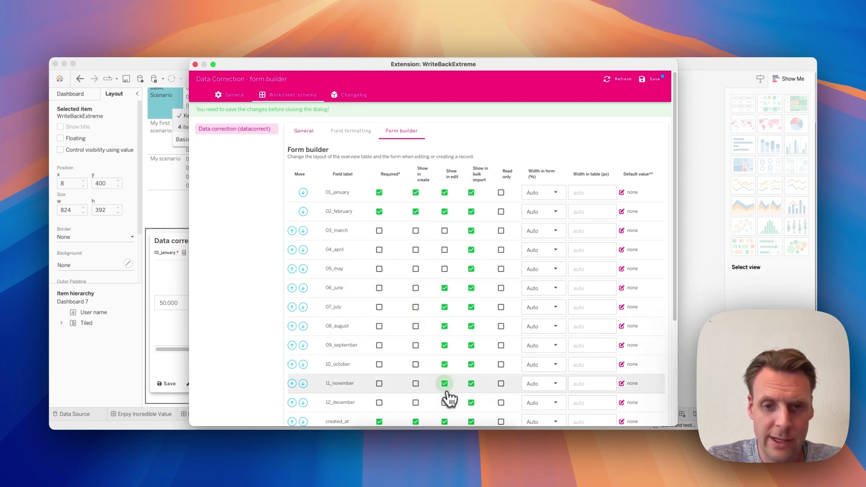
left_click(444, 383)
left_click(444, 363)
left_click(444, 345)
left_click(444, 326)
left_click(444, 307)
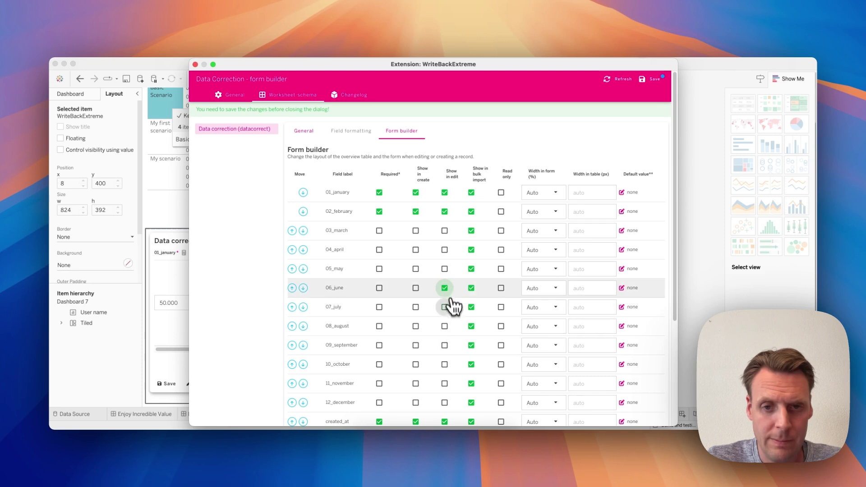
left_click(444, 288)
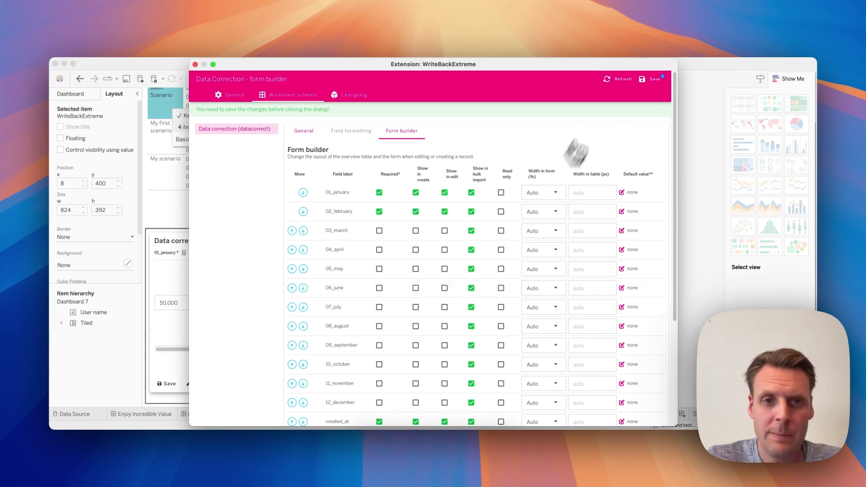
left_click(653, 80)
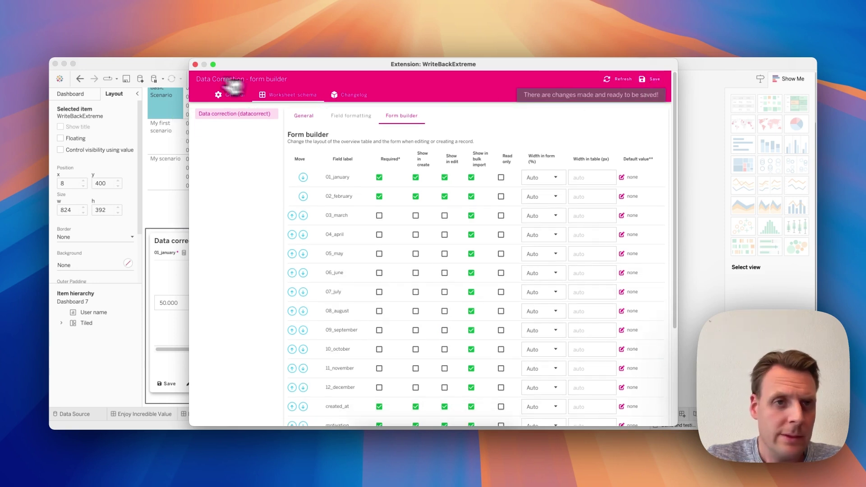
left_click(196, 64)
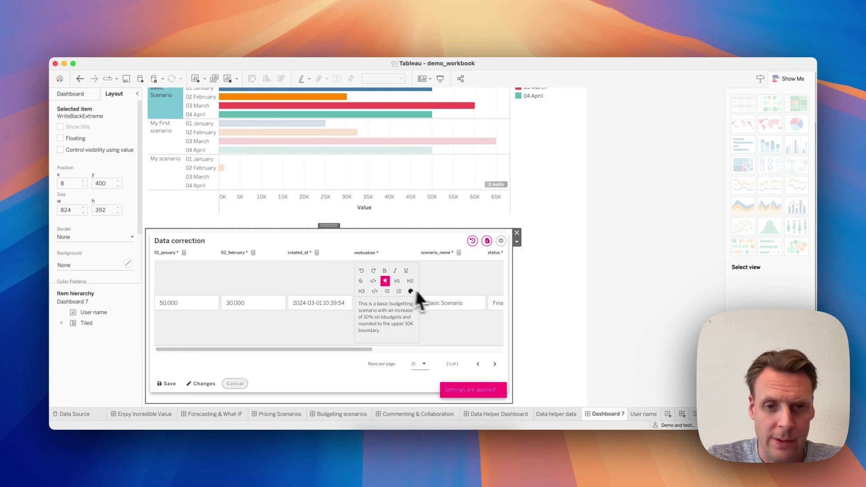
Turn on Use vertical layout in the extension's Worksheet schema General settings and save.
left_click_drag(366, 351, 328, 351)
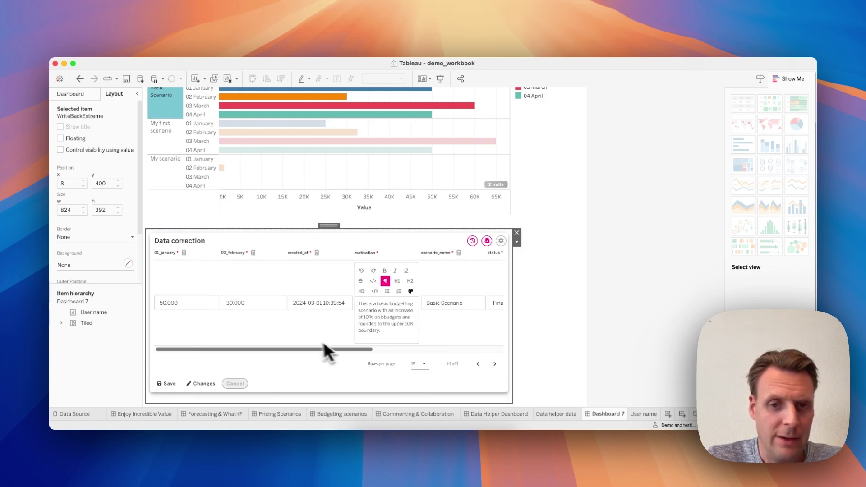
left_click(501, 241)
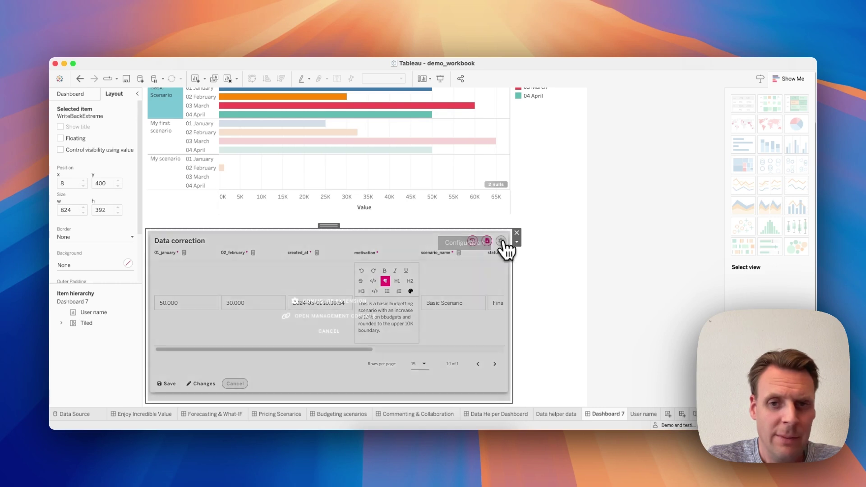
left_click(358, 300)
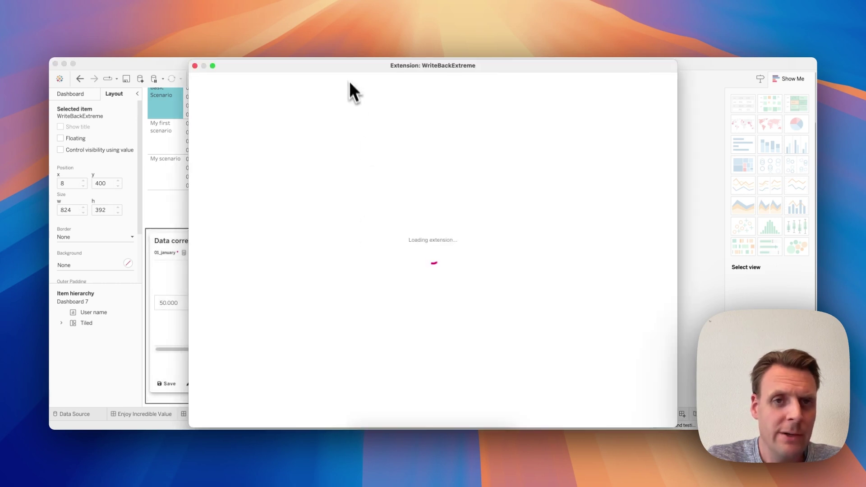
left_click(399, 75)
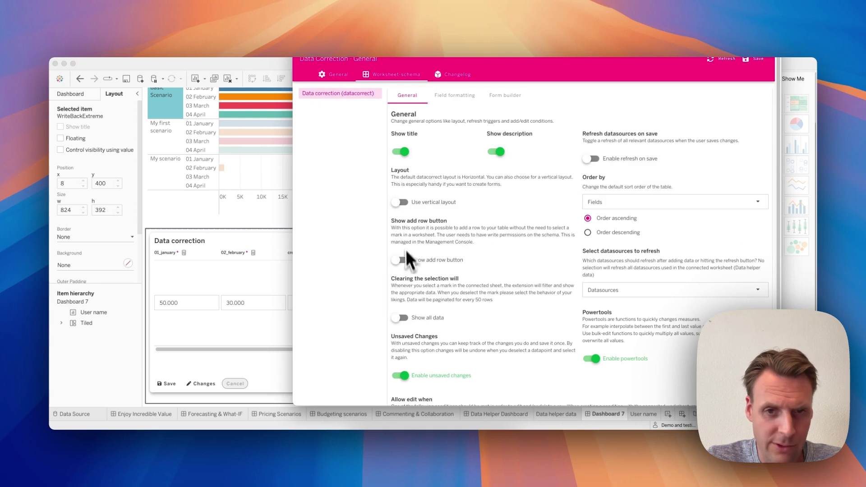
left_click(399, 202)
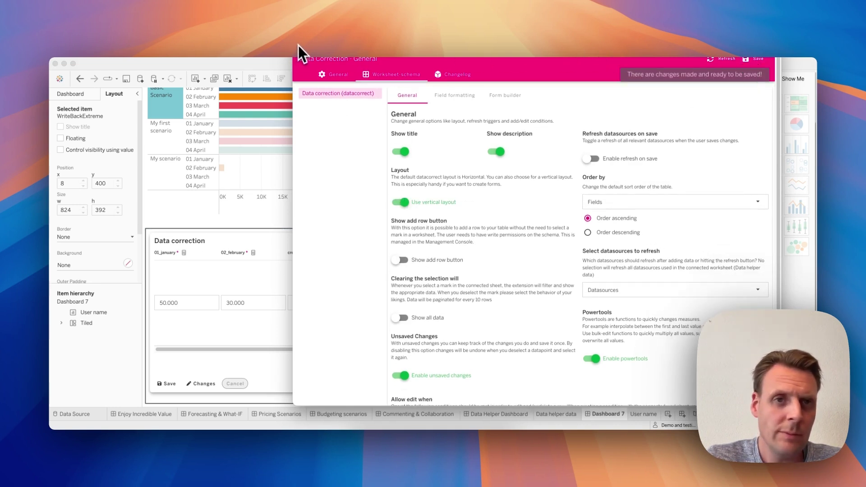
left_click(300, 57)
scroll(351, 312, "down", 3)
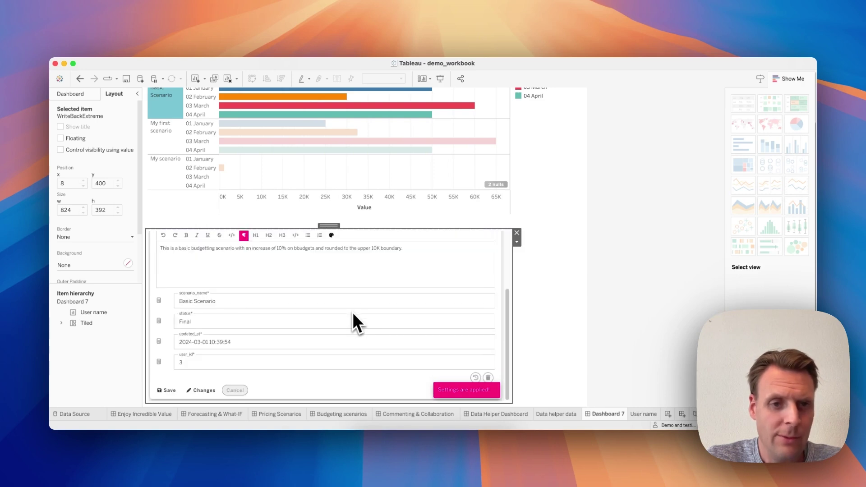
scroll(352, 312, "up", 5)
left_click(176, 137)
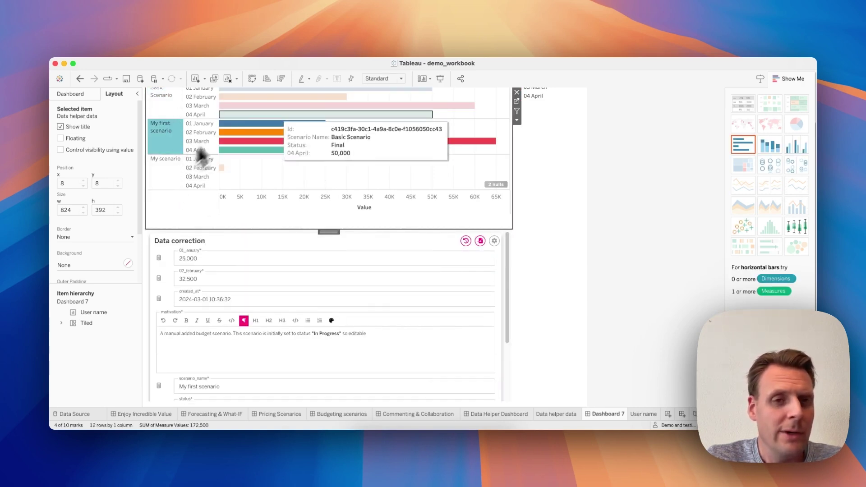
left_click(174, 113)
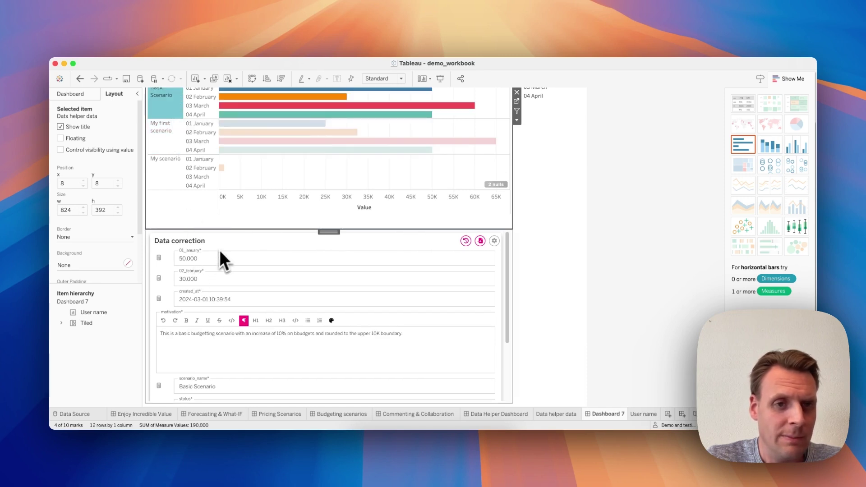
scroll(250, 223, "up", 3)
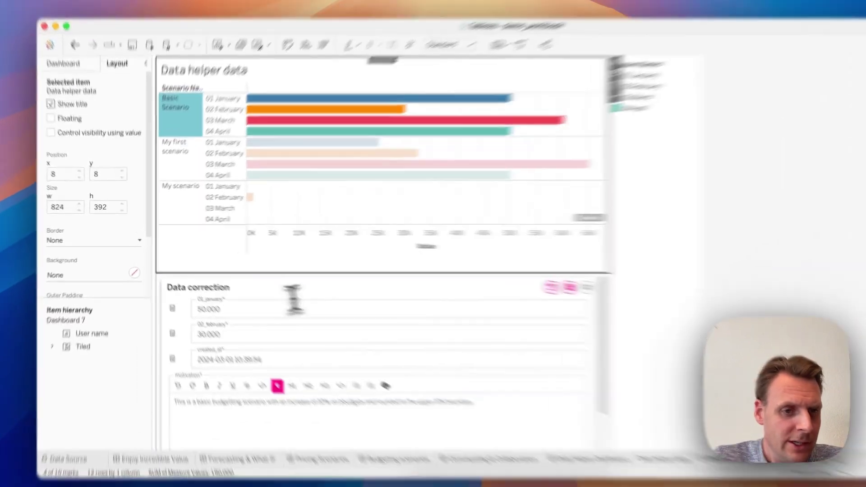
left_click(270, 309)
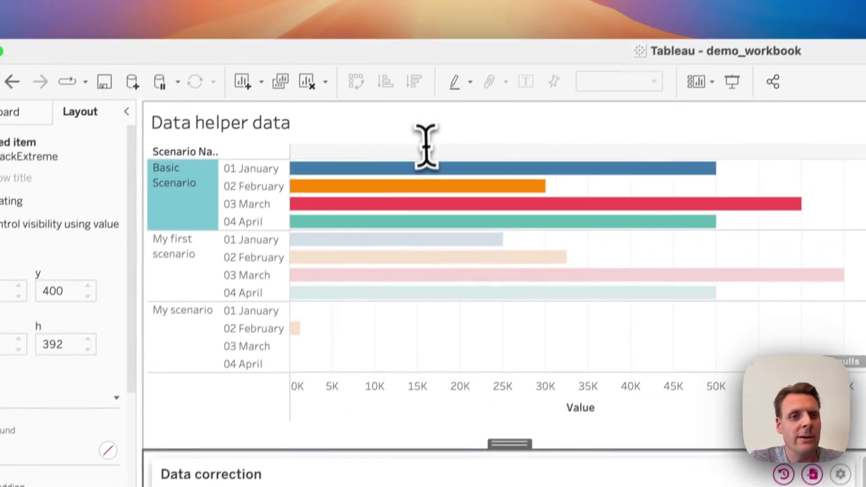
mouse_move(584, 41)
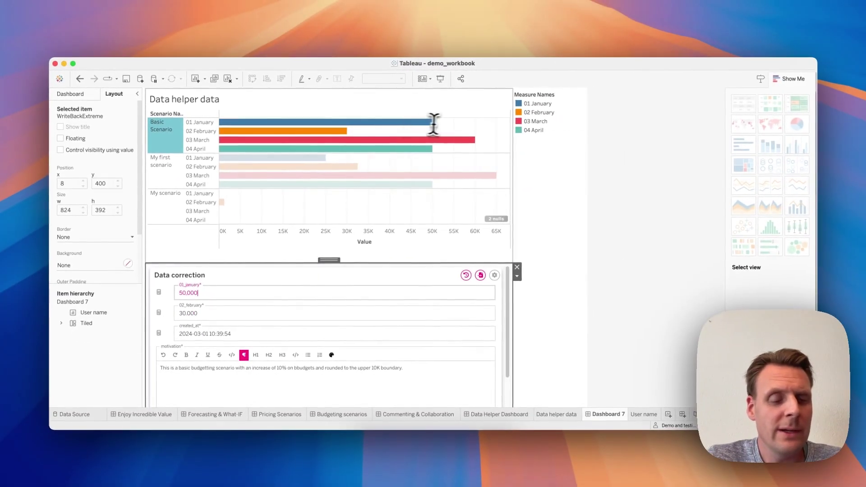
Select wbe_data_helper_scenarios as the datasource to refresh, enable refresh on save, and save.
left_click(495, 275)
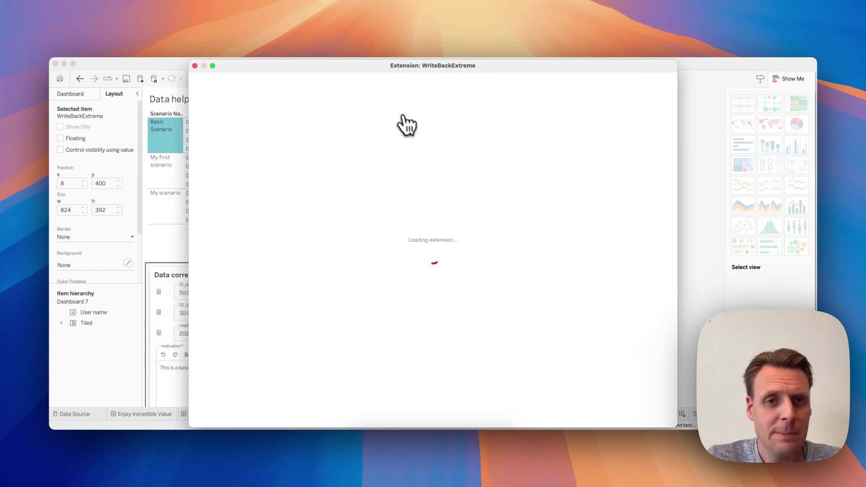
left_click(306, 105)
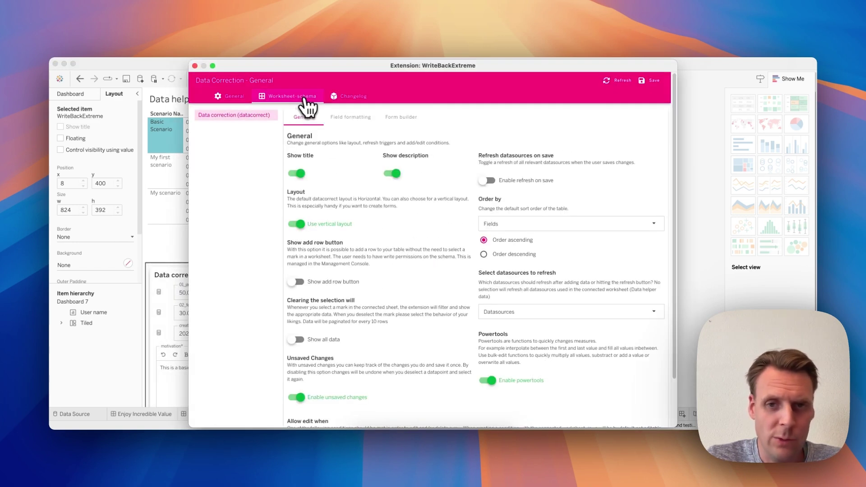
left_click(500, 311)
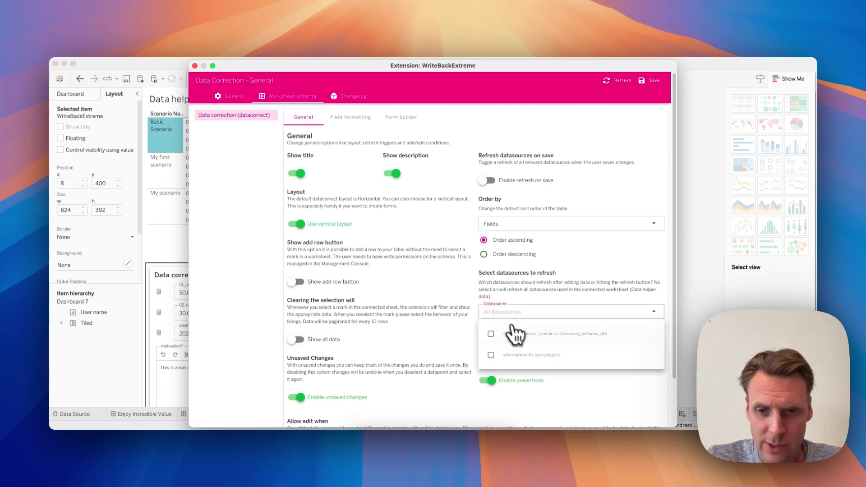
left_click(491, 334)
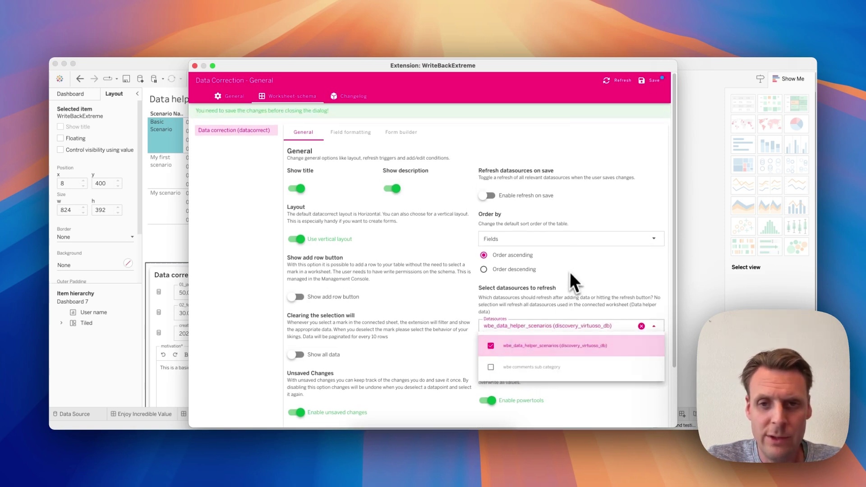
left_click(490, 196)
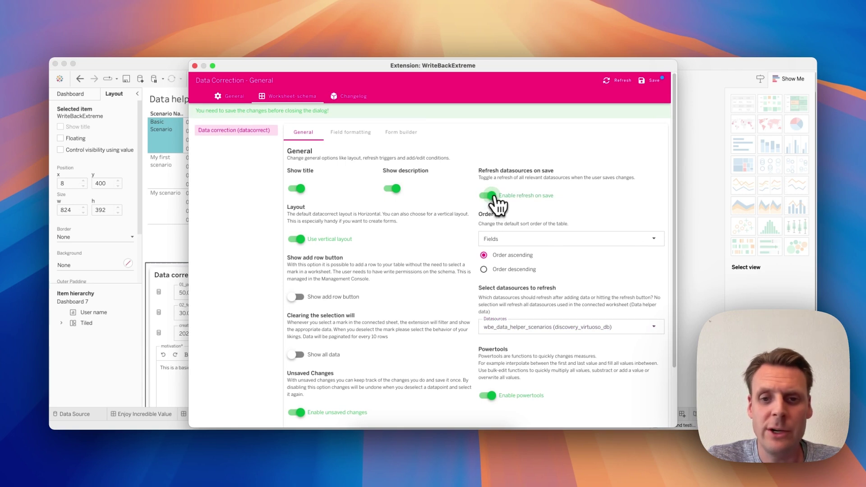
left_click(651, 81)
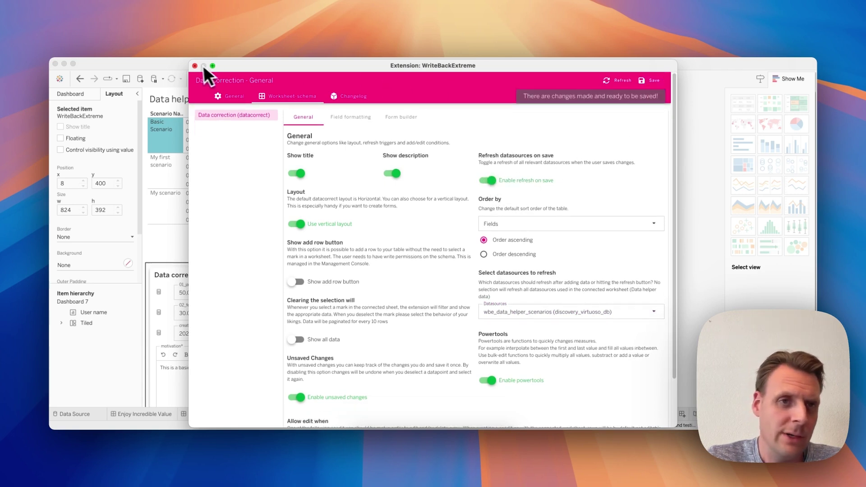
left_click(195, 66)
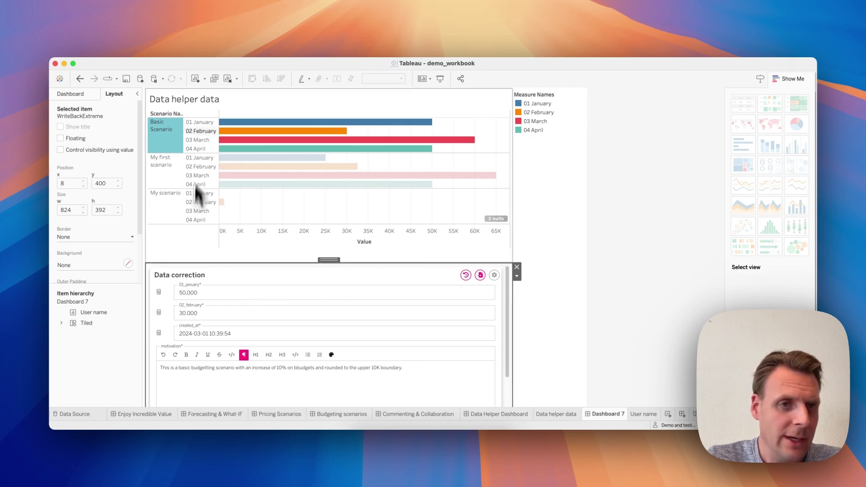
Load My first scenario, change its 01_january value to 35000, and save.
left_click(156, 173)
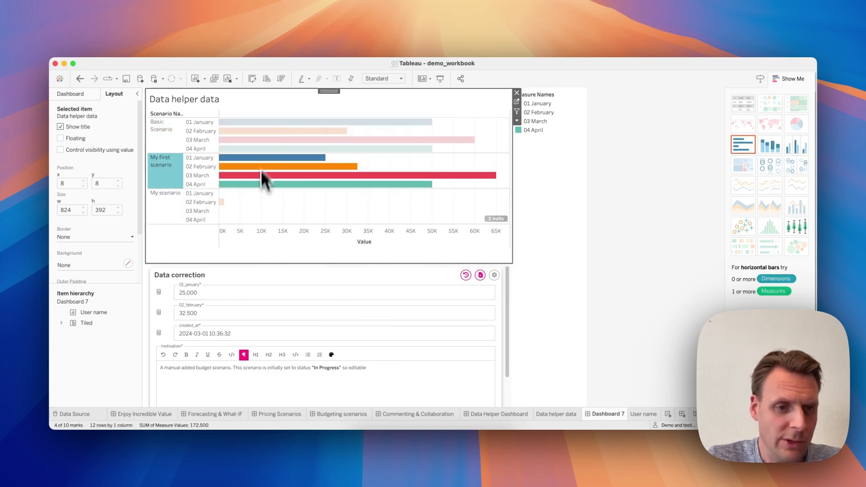
left_click(193, 293)
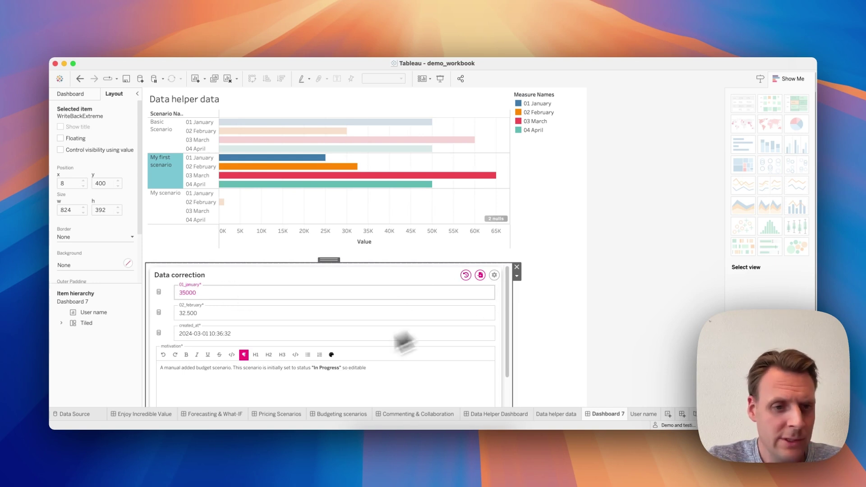
scroll(402, 340, "down", 4)
scroll(537, 290, "down", 2)
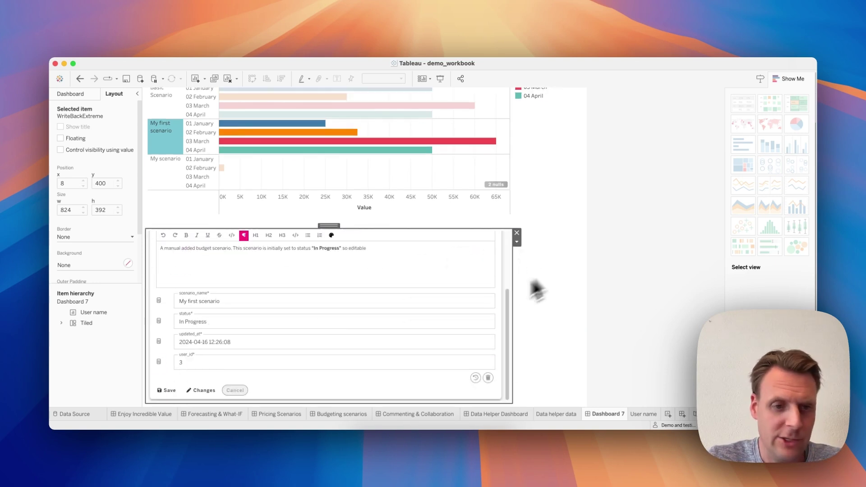
left_click(165, 390)
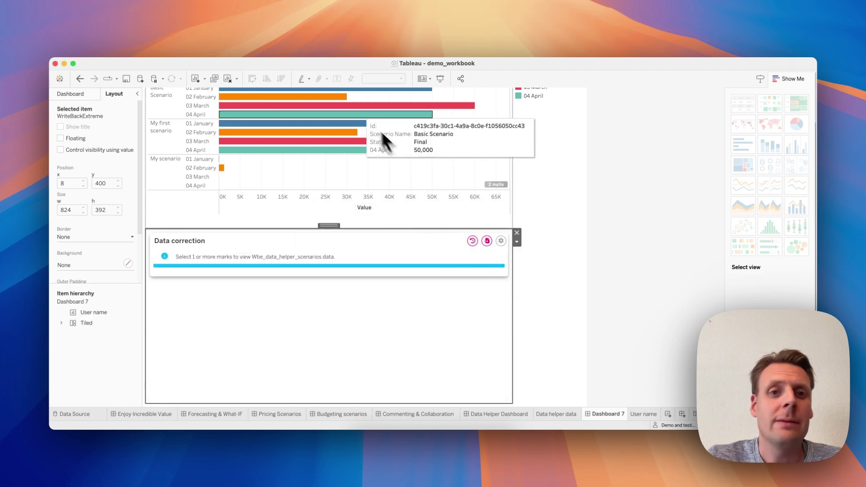
mouse_move(417, 142)
scroll(459, 180, "up", 3)
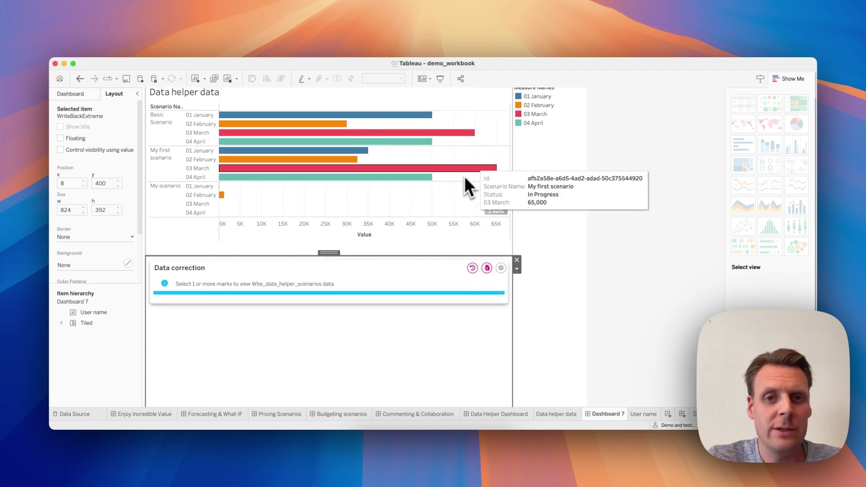